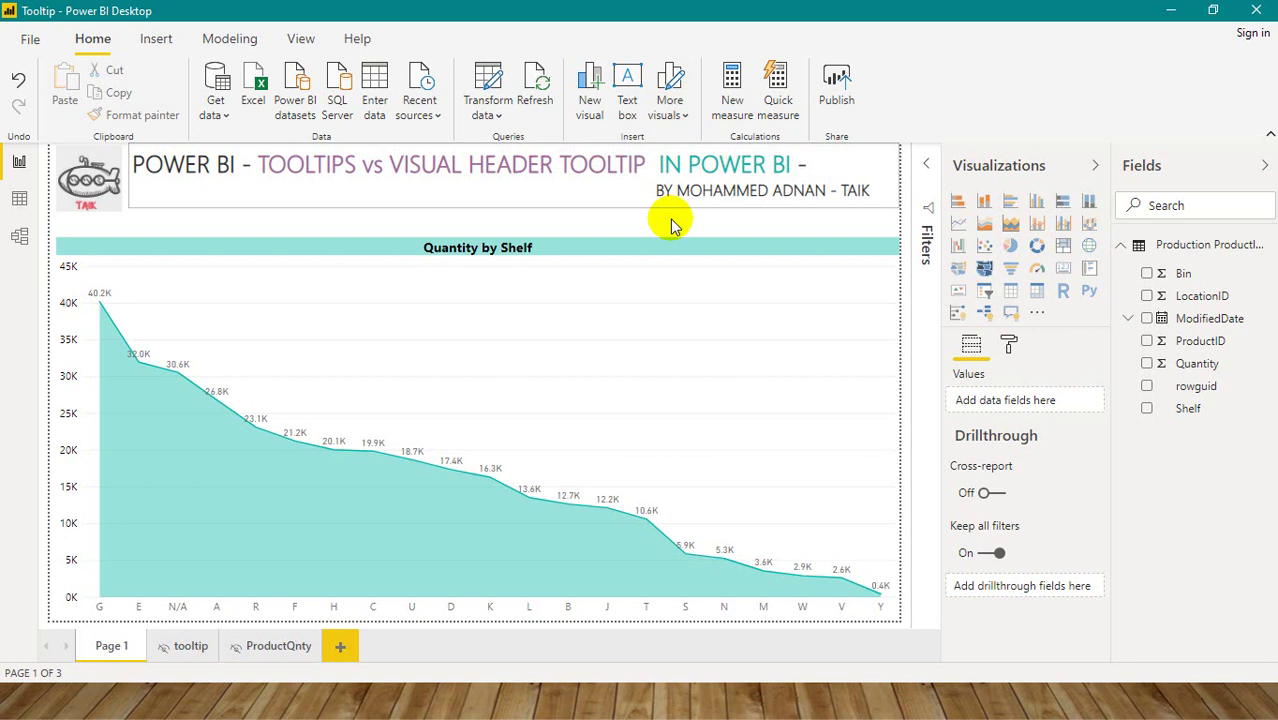
- Confirm the ProductQnty page has Tooltip turned on and the Tooltip page size (320×240)
{"action": "left_click", "coordinate": [255, 648]}
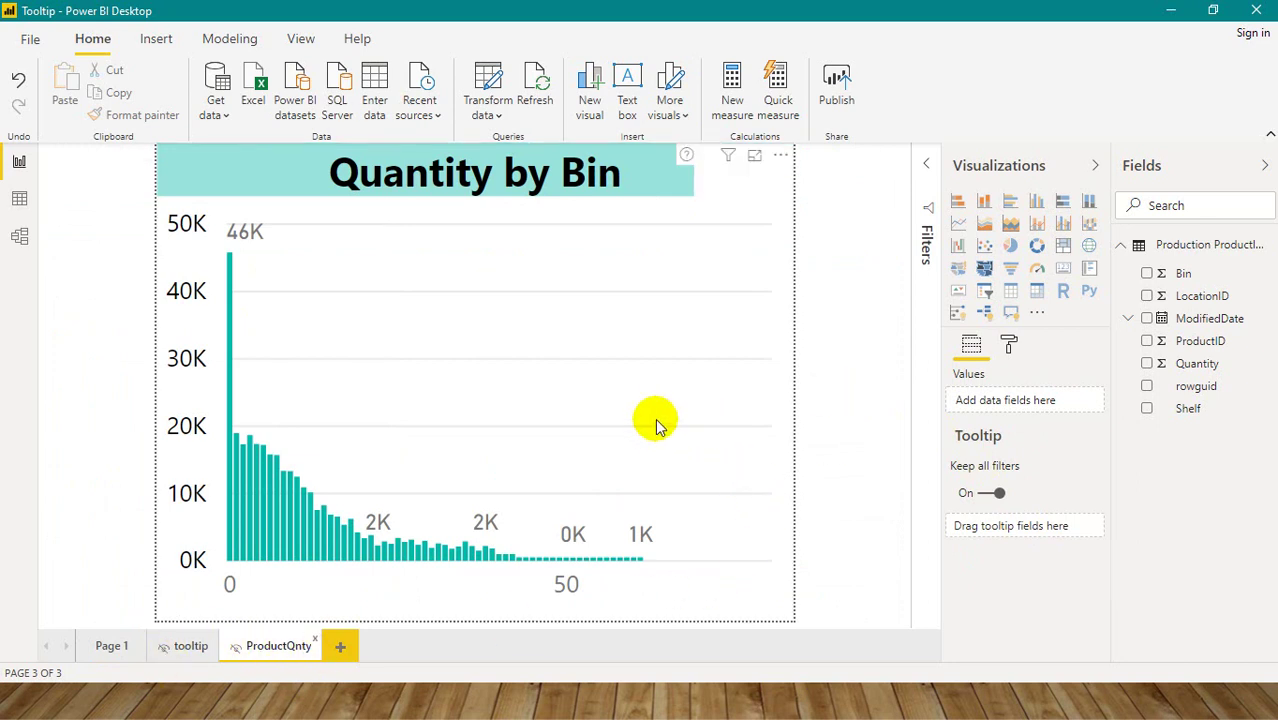
{"action": "left_click", "coordinate": [1010, 348]}
{"action": "left_click", "coordinate": [1021, 409]}
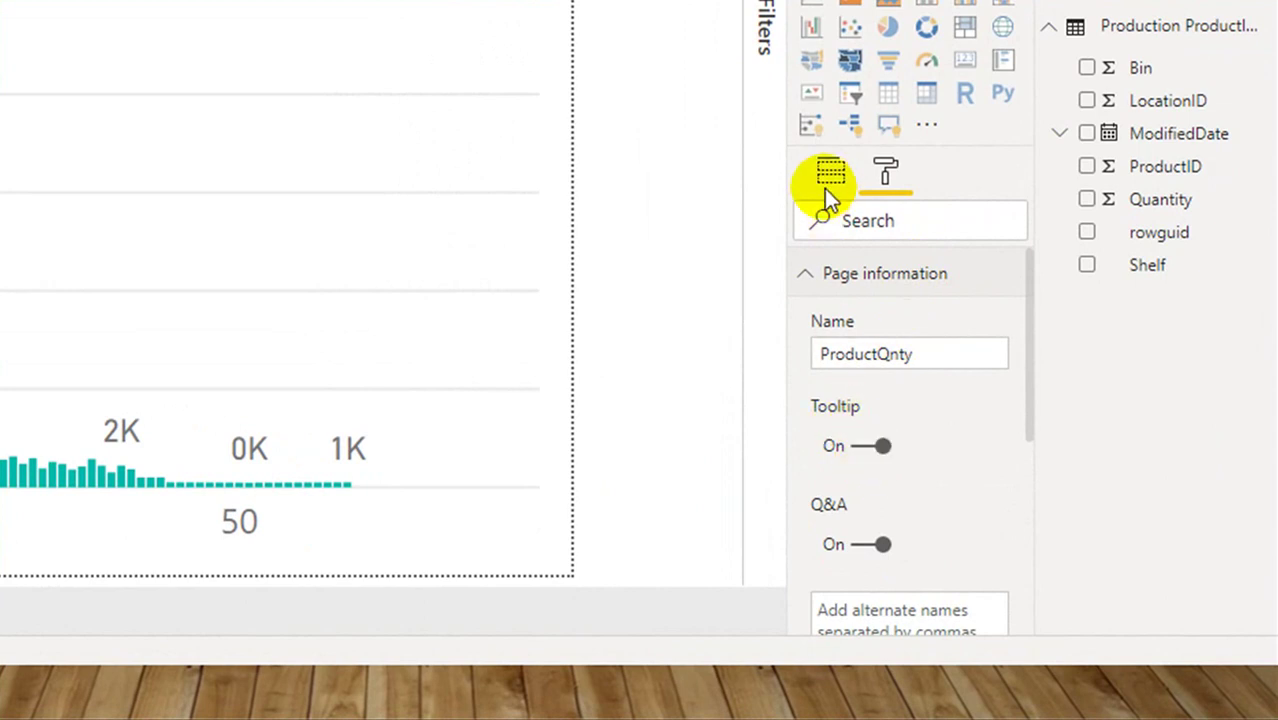
{"action": "left_click", "coordinate": [848, 282]}
{"action": "left_click", "coordinate": [862, 327]}
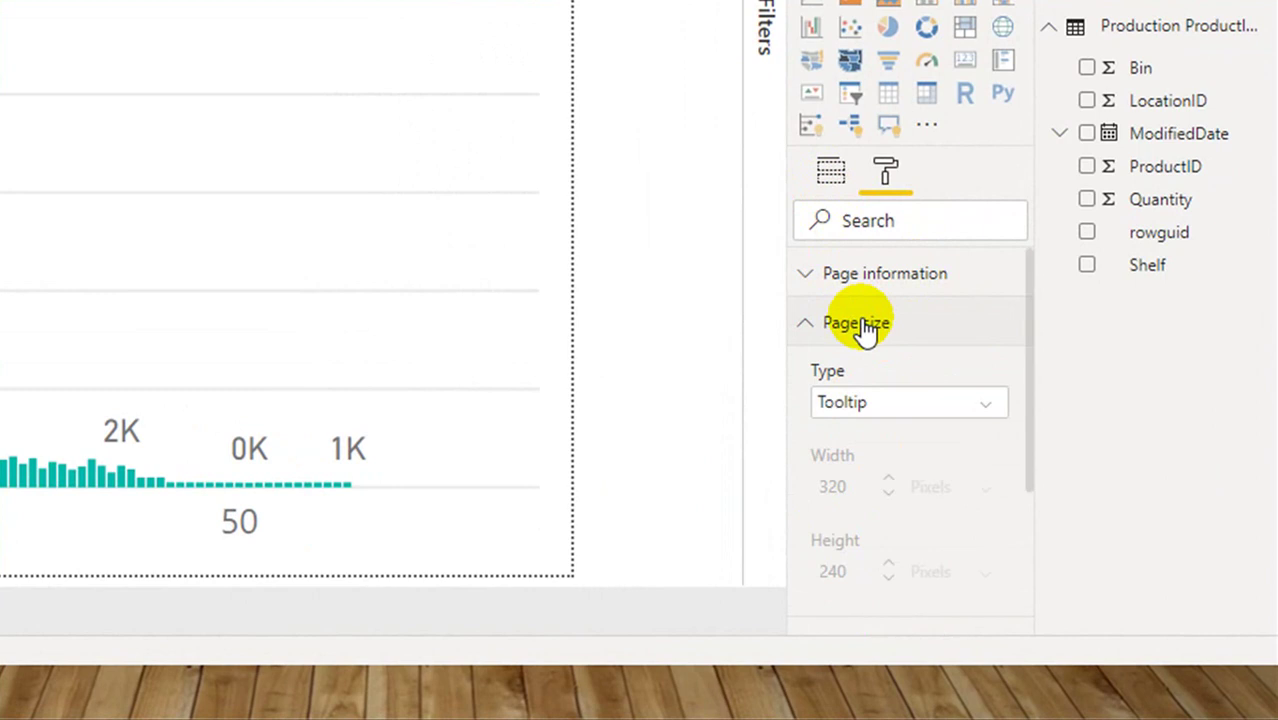
{"action": "left_click", "coordinate": [872, 408]}
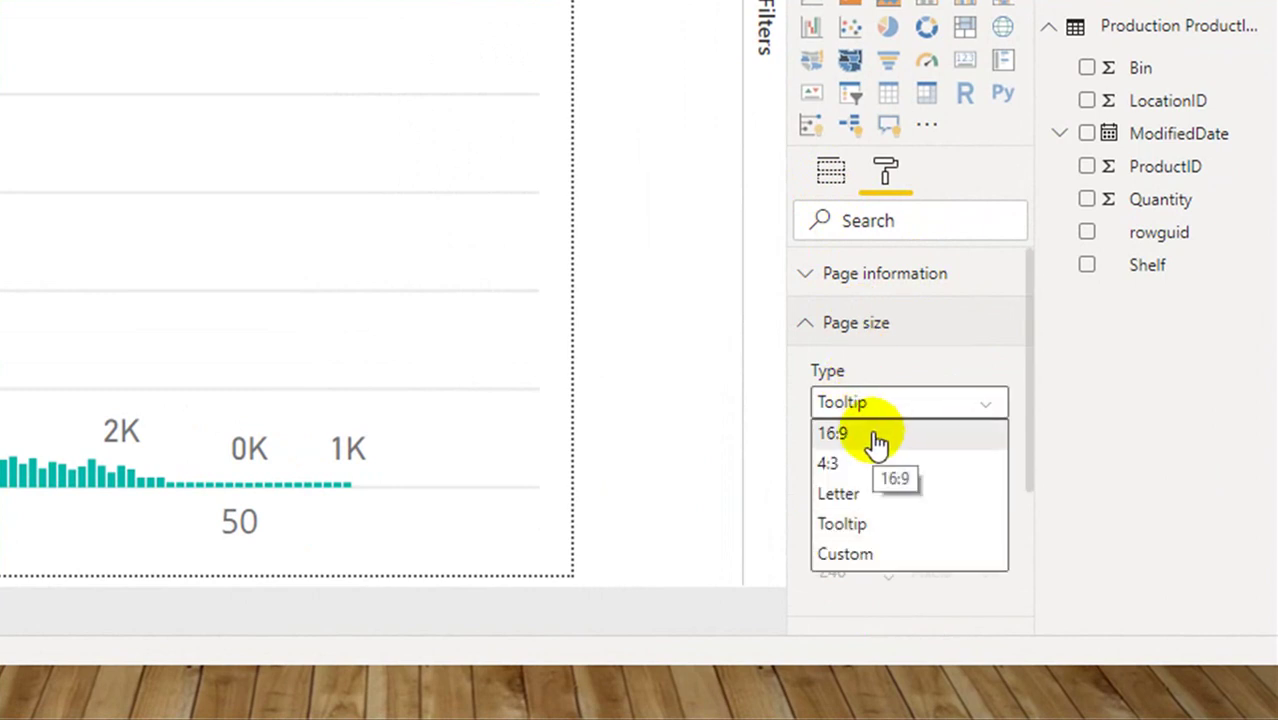
{"action": "left_click", "coordinate": [866, 332]}
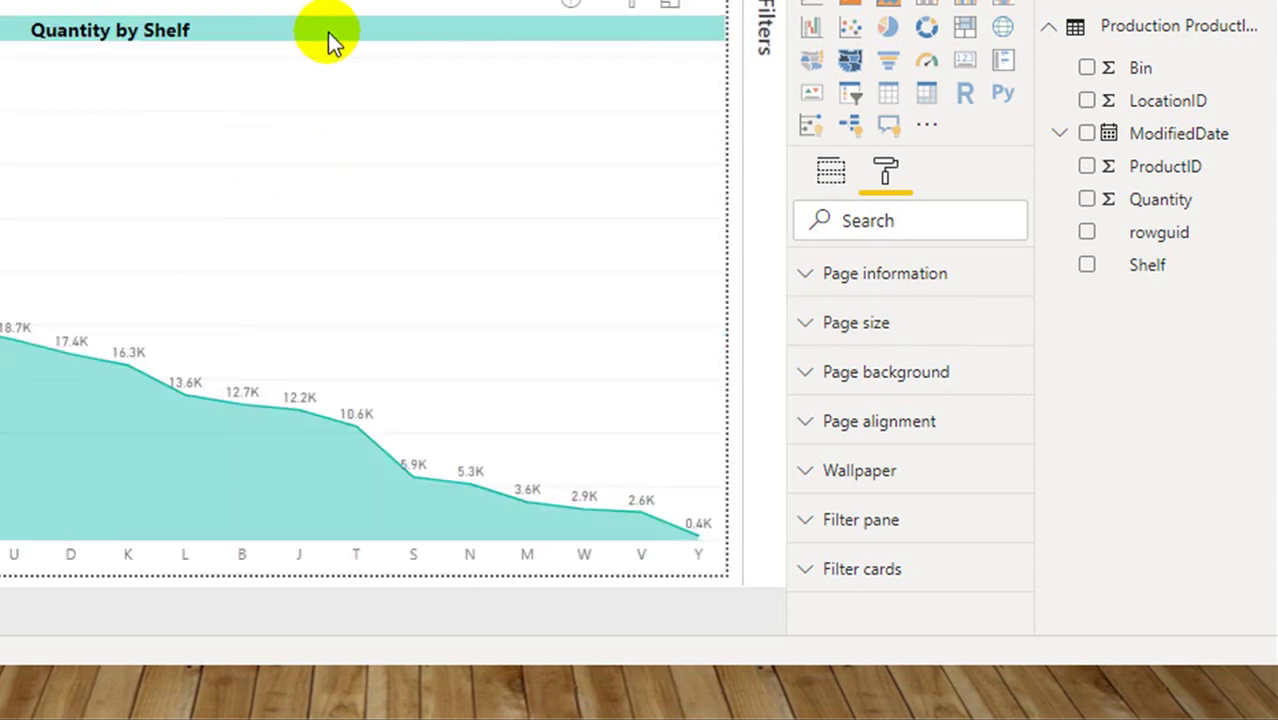
- Set the Quantity by Shelf area chart's tooltip type to Report page
{"action": "left_click", "coordinate": [327, 36]}
{"action": "mouse_move", "coordinate": [343, 308]}
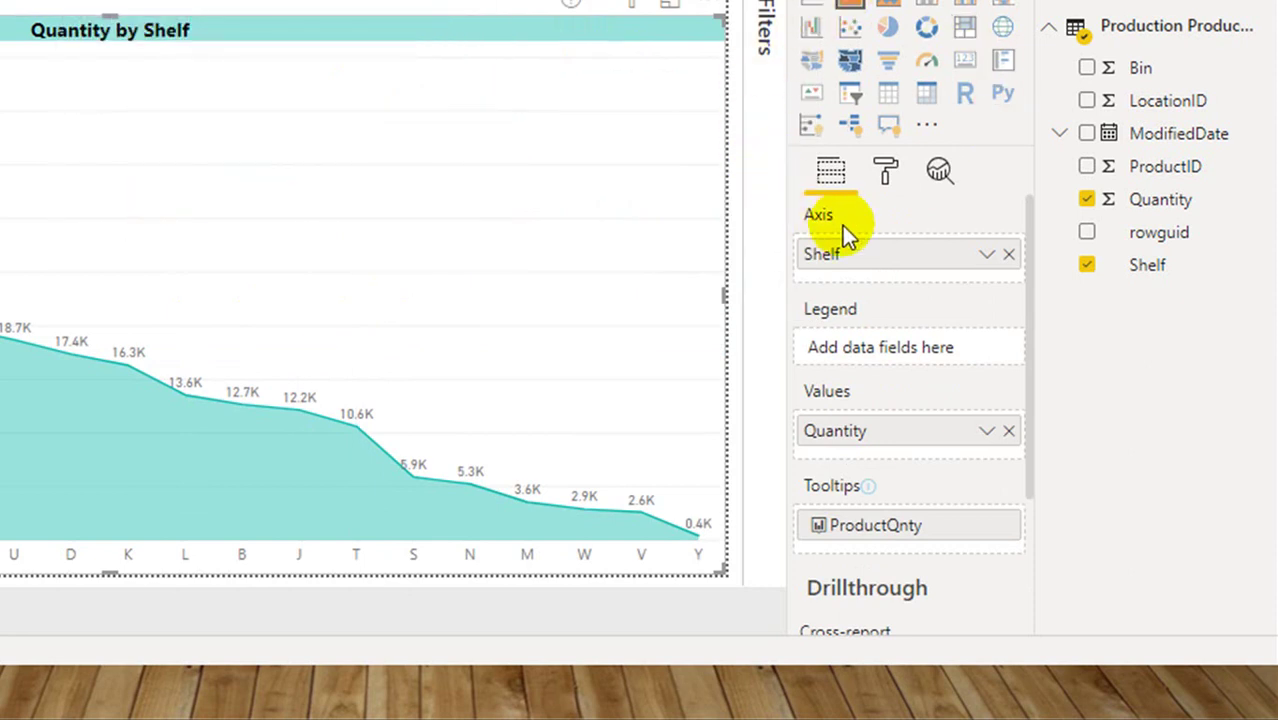
{"action": "left_click", "coordinate": [884, 180]}
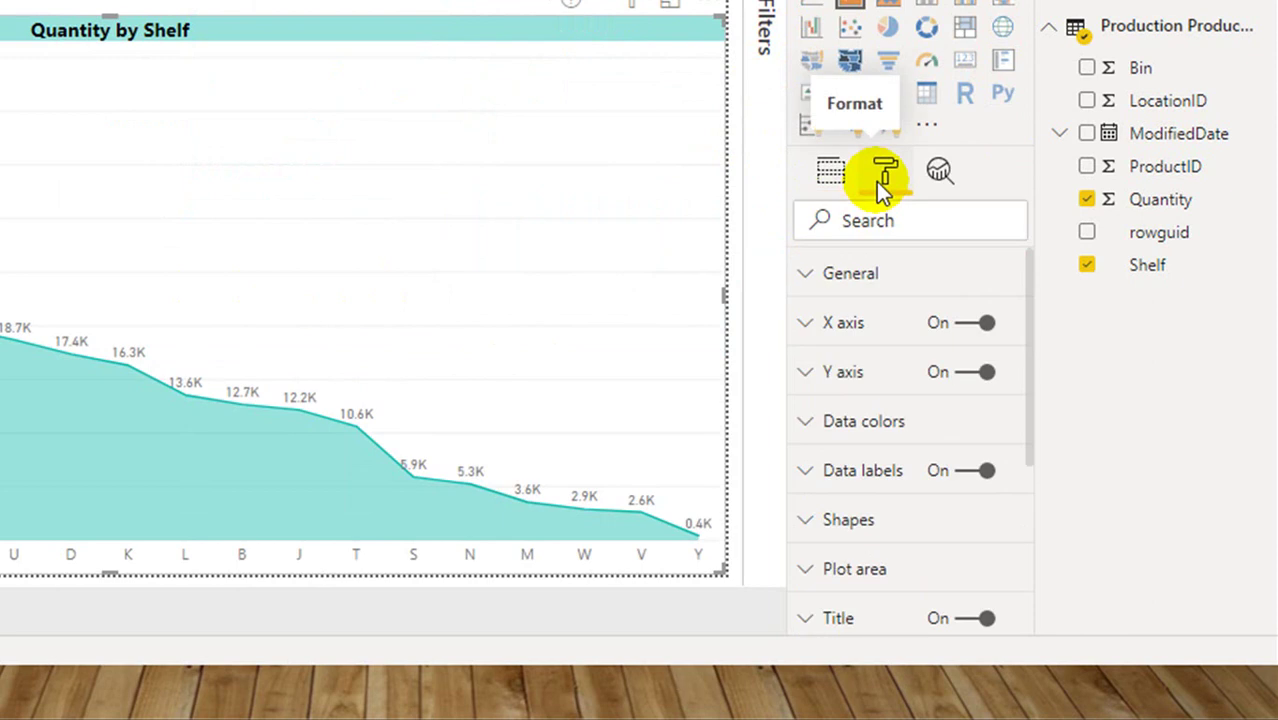
{"action": "scroll", "coordinate": [920, 545], "scroll_direction": "down", "scroll_amount": 1}
{"action": "scroll", "coordinate": [893, 510], "scroll_direction": "down", "scroll_amount": 1}
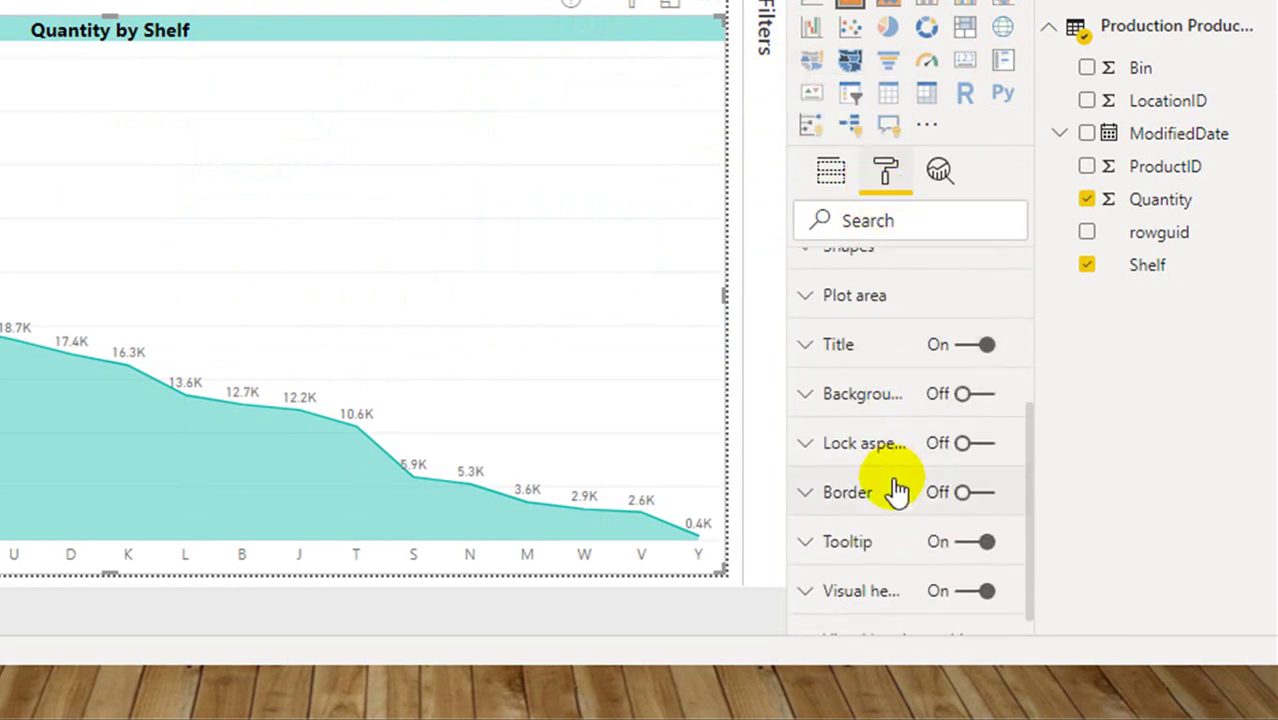
{"action": "left_click", "coordinate": [844, 541]}
{"action": "scroll", "coordinate": [975, 500], "scroll_direction": "down", "scroll_amount": 2}
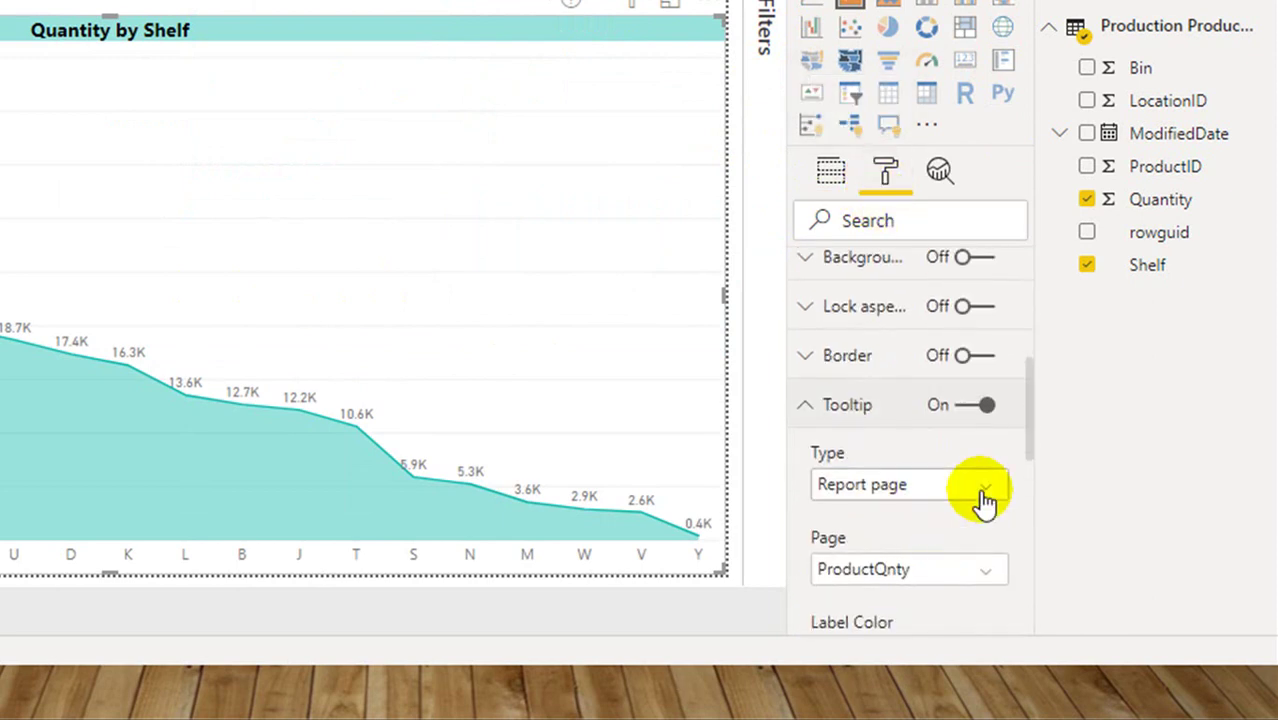
{"action": "left_click", "coordinate": [960, 360]}
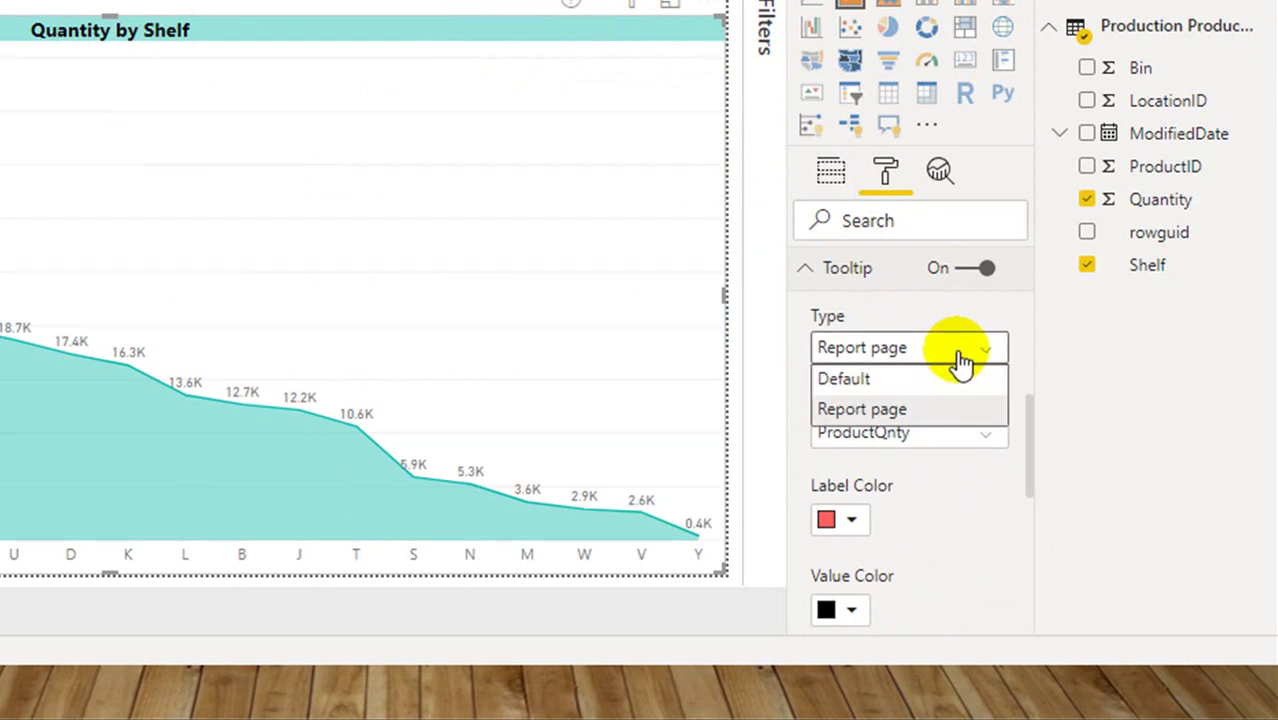
{"action": "left_click", "coordinate": [1002, 410]}
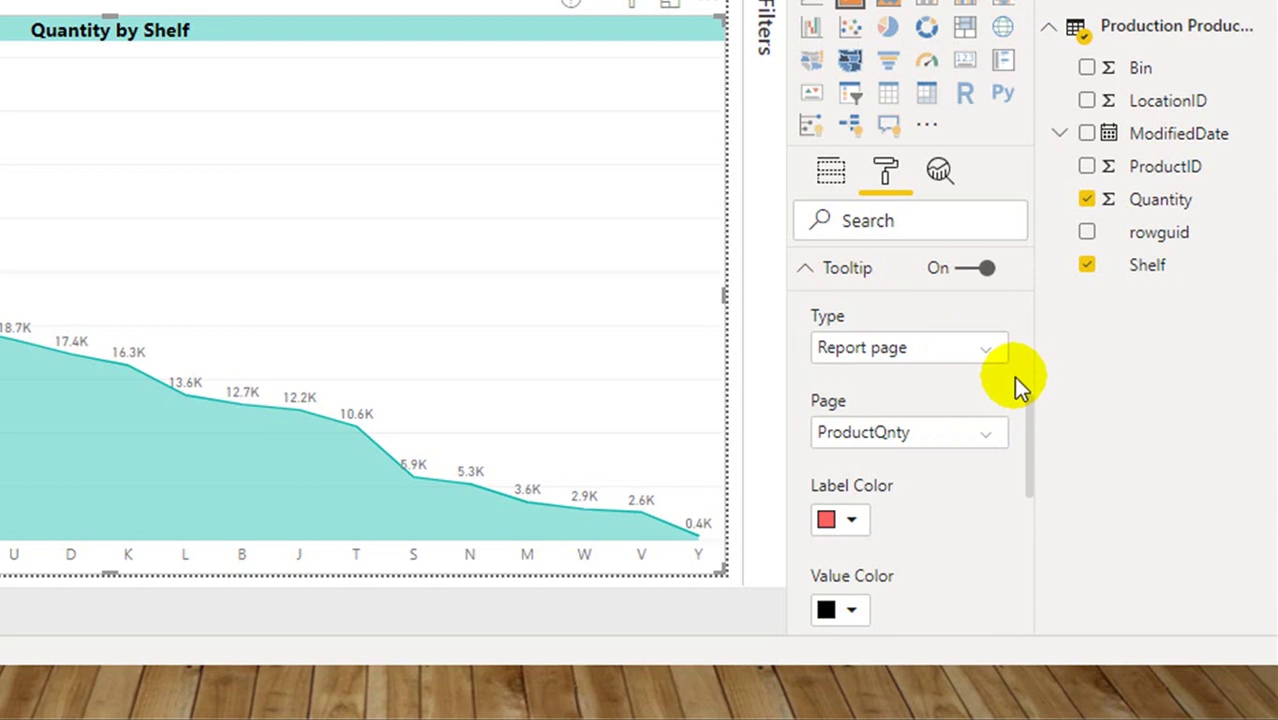
- Choose ProductQnty as the chart's tooltip page, then return to the Fields pane
{"action": "left_click", "coordinate": [975, 445]}
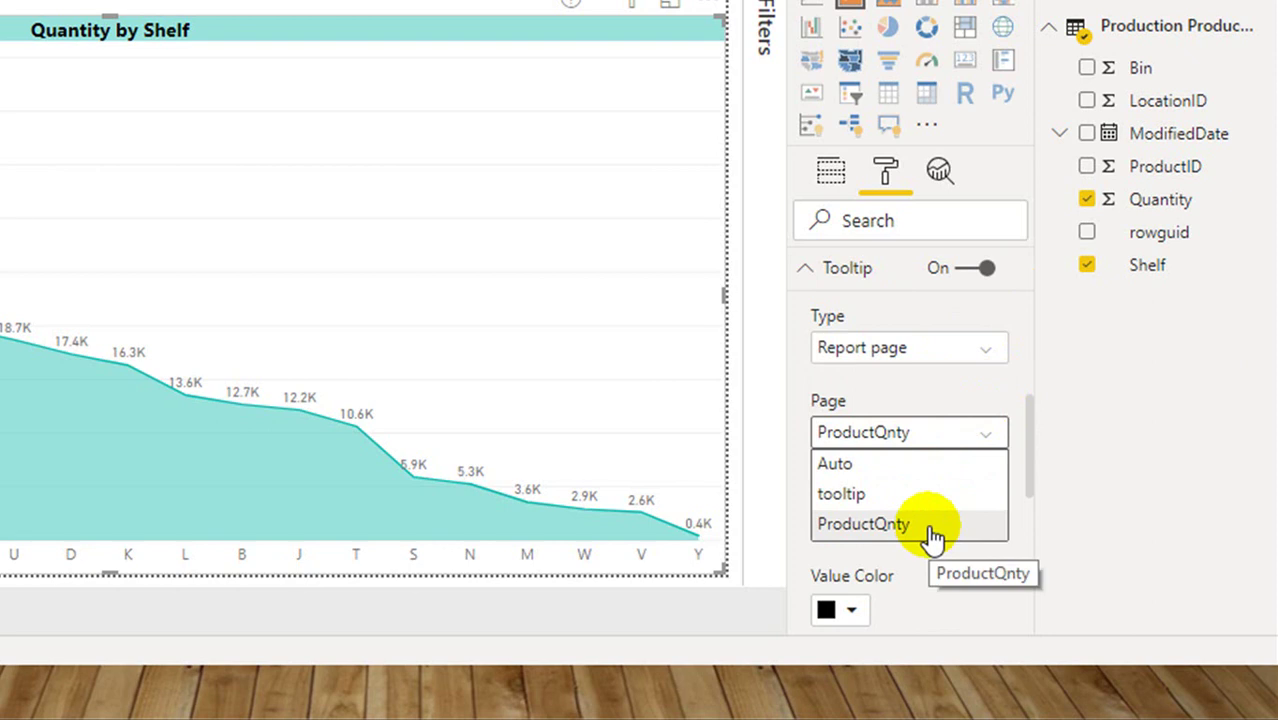
{"action": "left_click", "coordinate": [984, 405]}
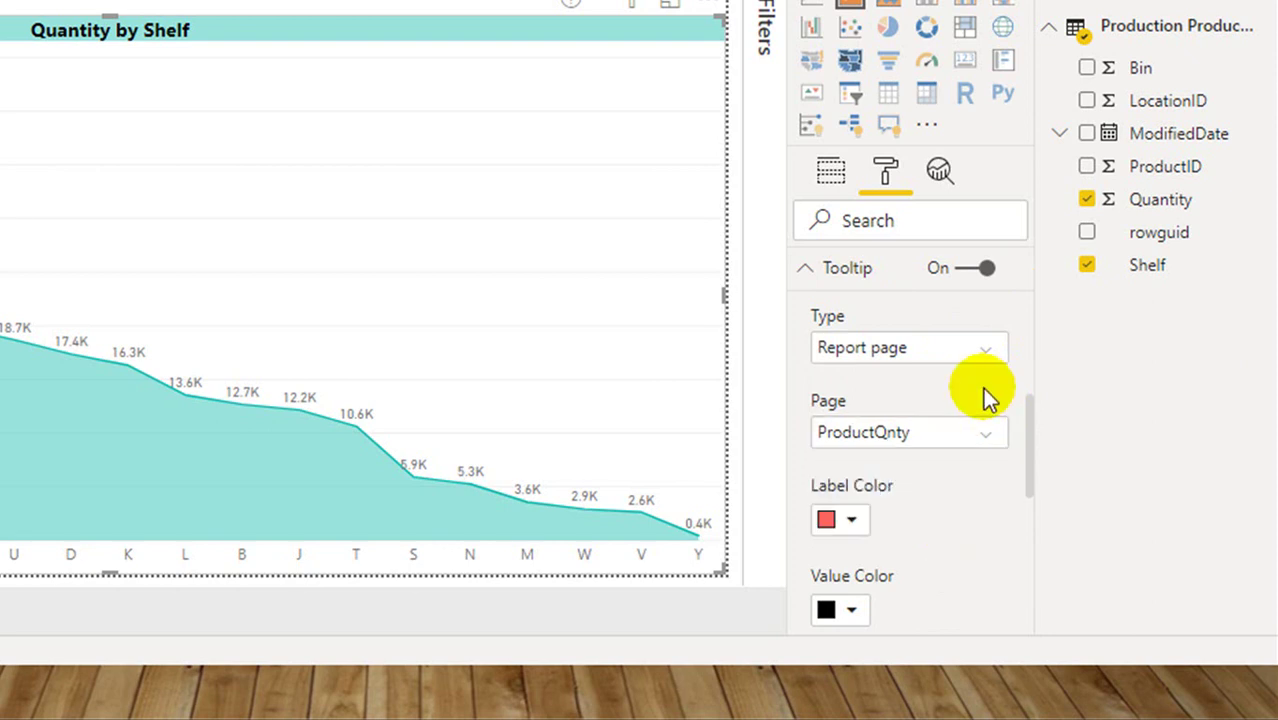
{"action": "scroll", "coordinate": [984, 390], "scroll_direction": "down", "scroll_amount": 5}
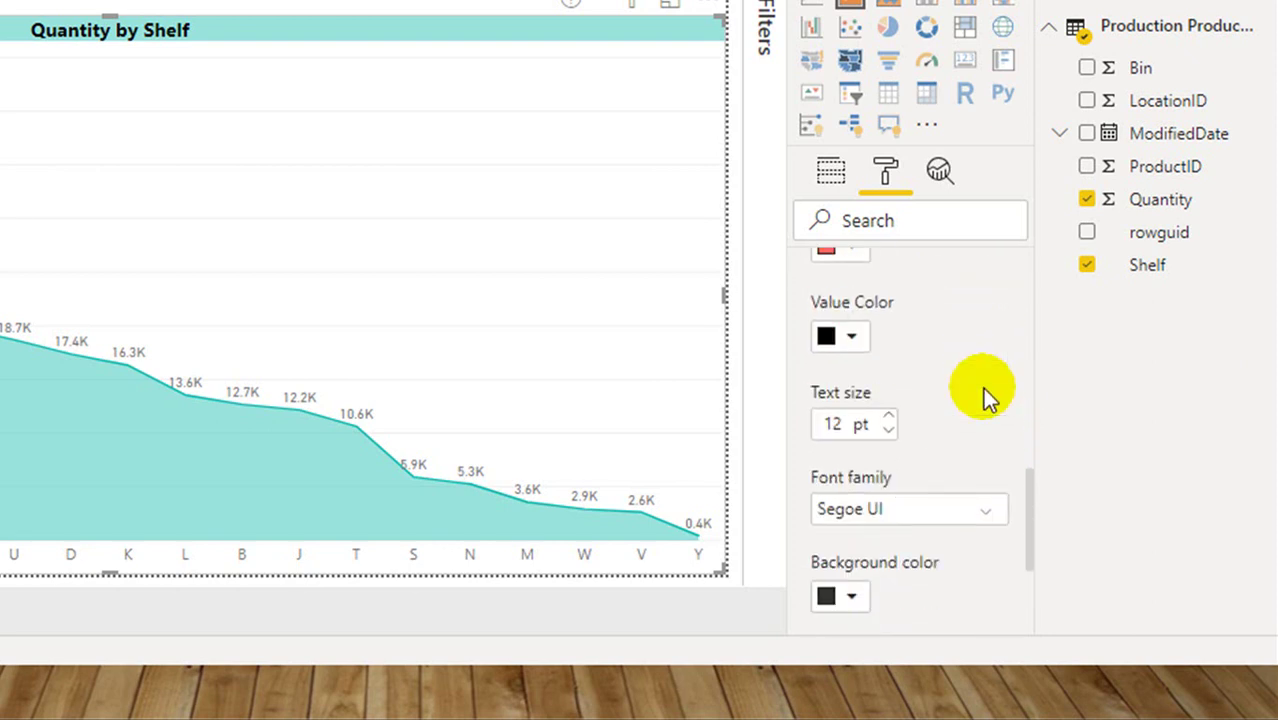
{"action": "scroll", "coordinate": [982, 387], "scroll_direction": "up", "scroll_amount": 3}
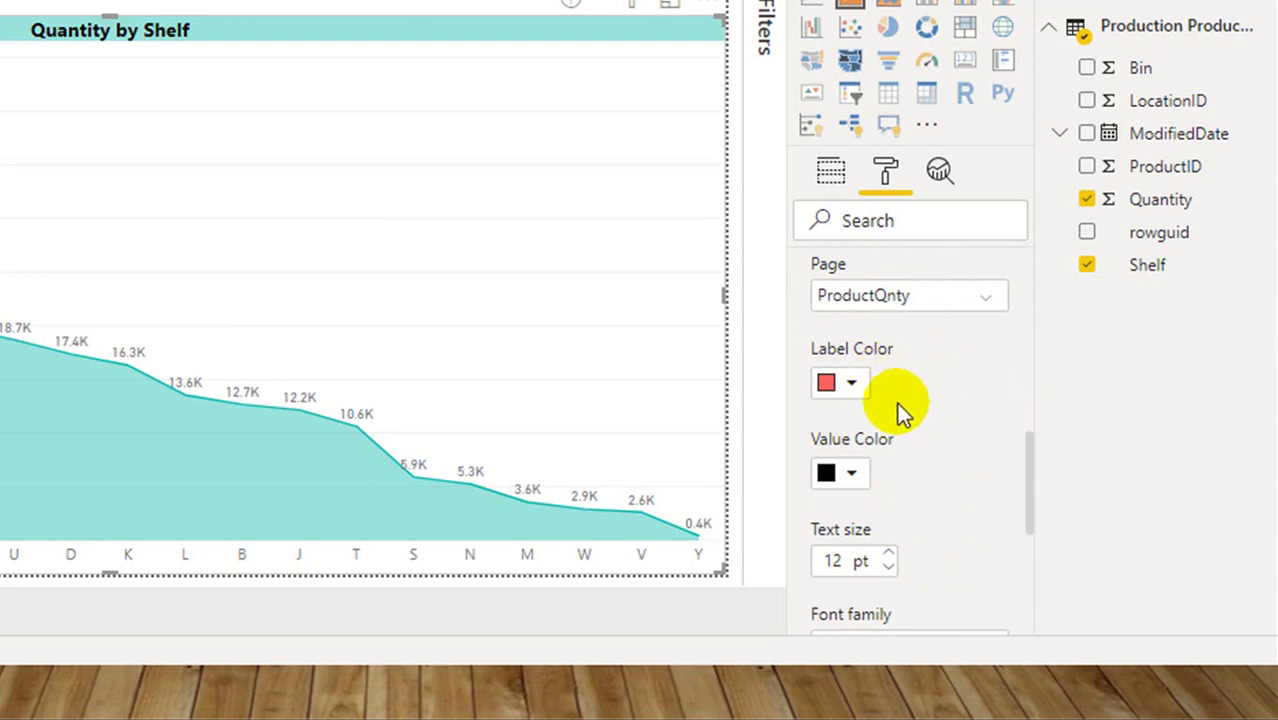
{"action": "scroll", "coordinate": [897, 402], "scroll_direction": "down", "scroll_amount": 5}
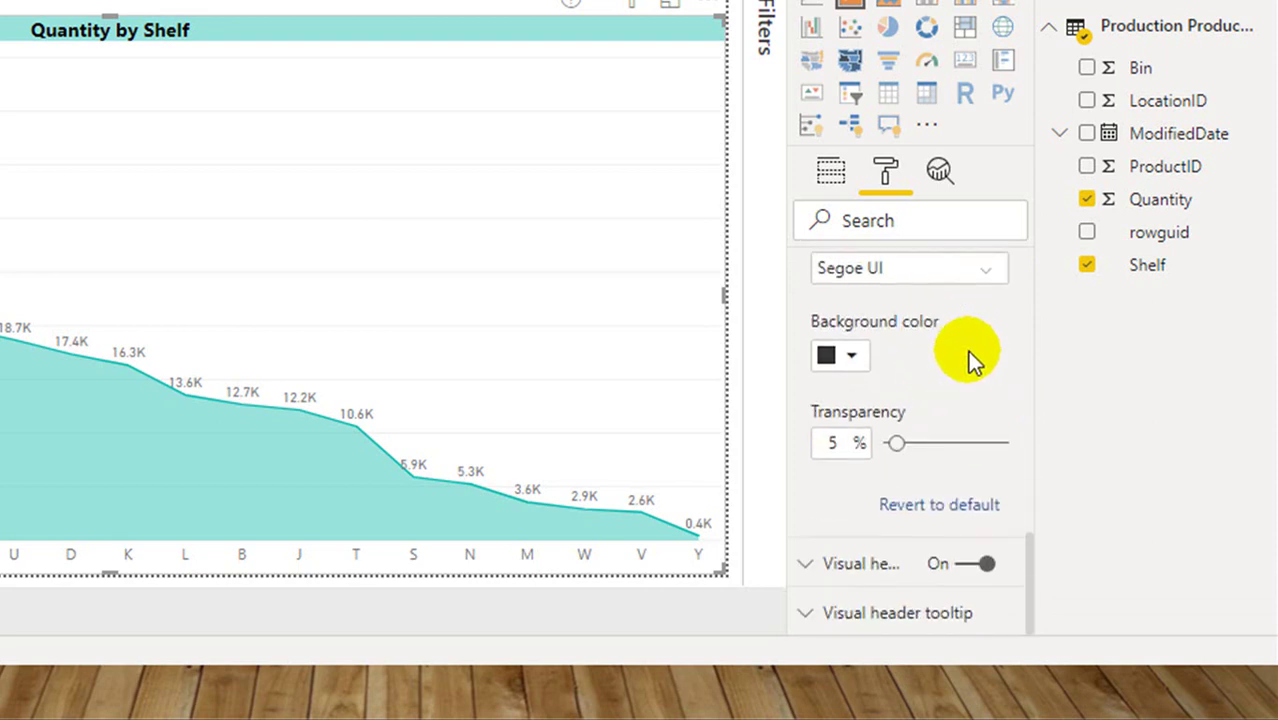
{"action": "scroll", "coordinate": [858, 555], "scroll_direction": "up", "scroll_amount": 10}
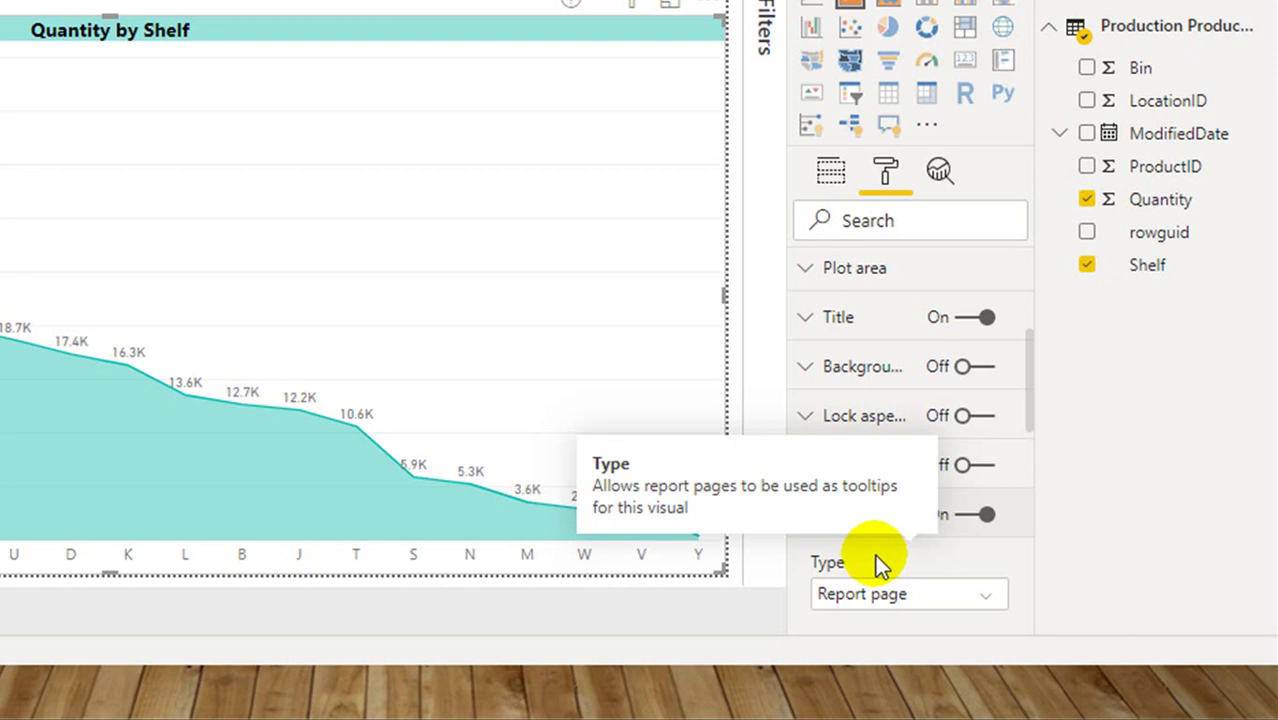
{"action": "scroll", "coordinate": [875, 554], "scroll_direction": "down", "scroll_amount": 2}
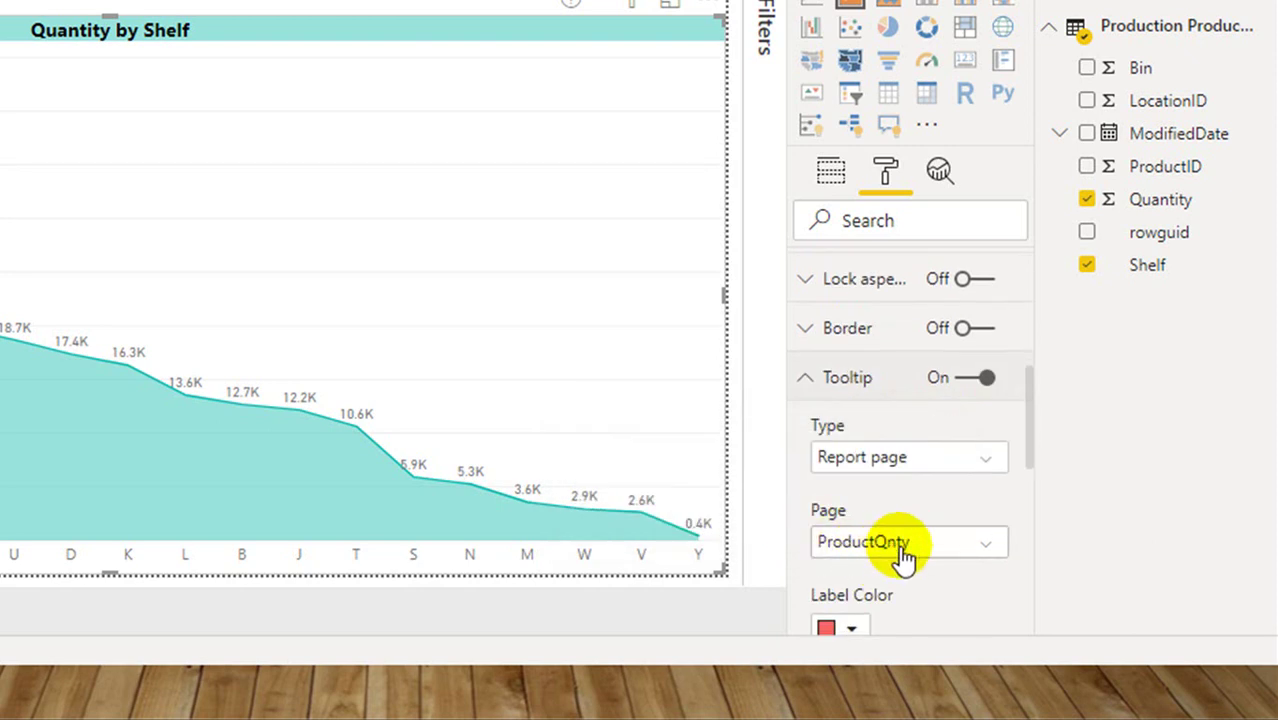
{"action": "left_click", "coordinate": [833, 175]}
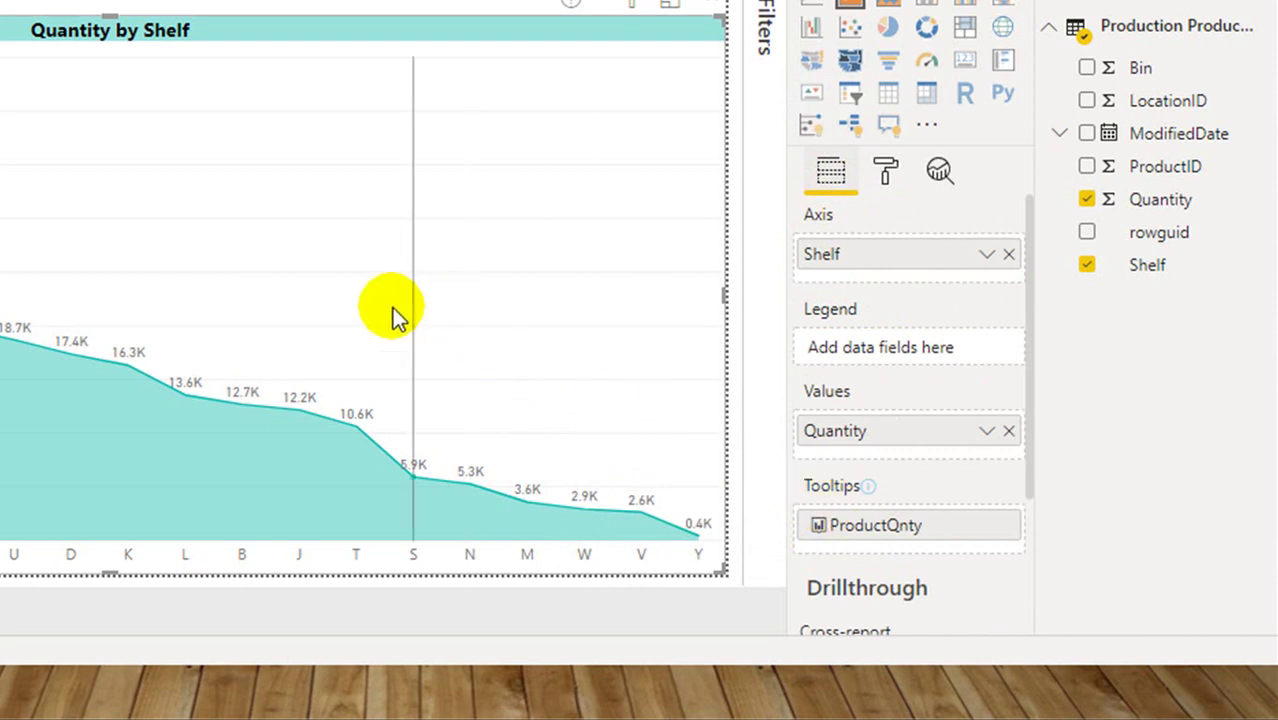
- Preview a shelf's Quantity by Bin tooltip by pointing at a data point on the area chart
{"action": "mouse_move", "coordinate": [300, 406]}
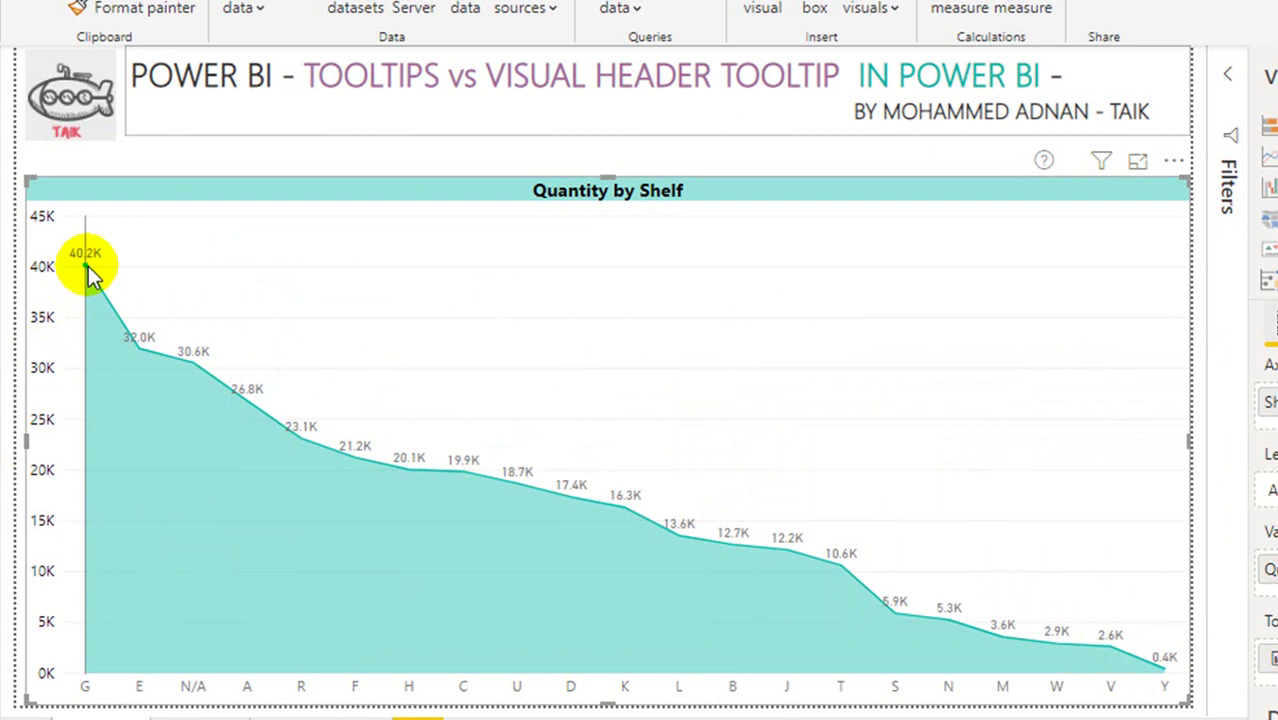
- Preview the Quantity by Bin tooltips for shelves G, E and R
{"action": "mouse_move", "coordinate": [90, 276]}
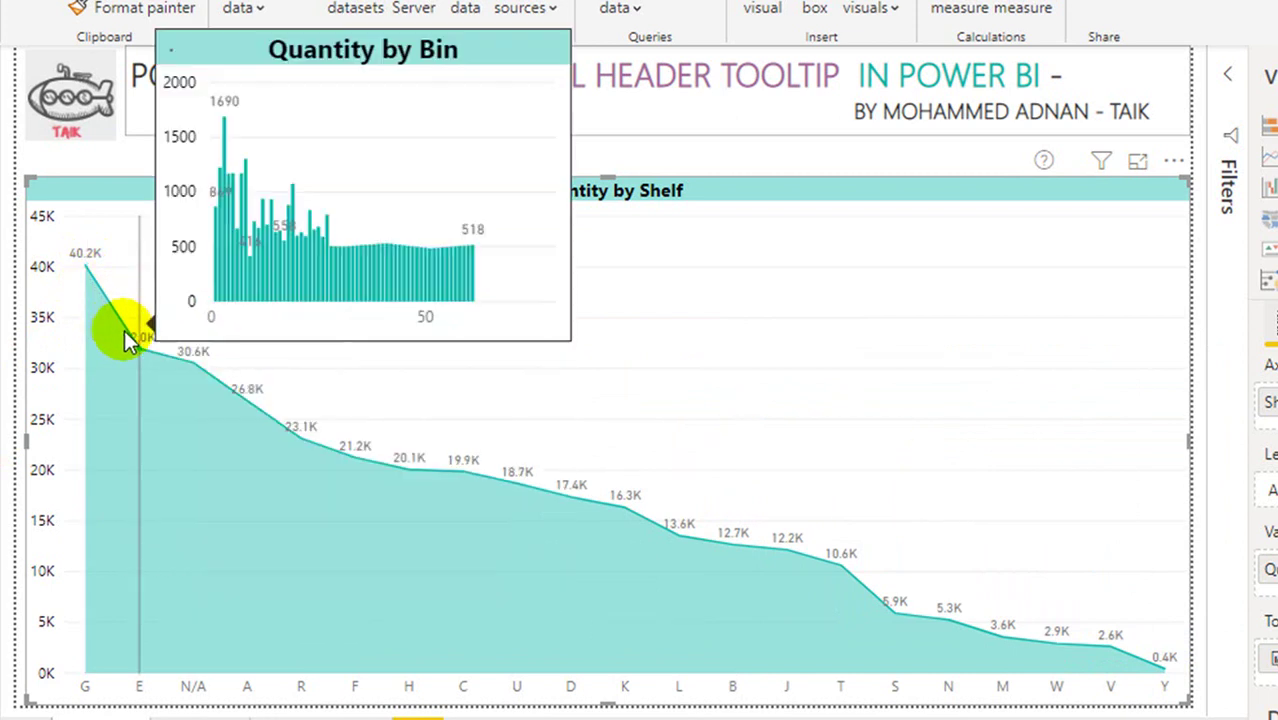
{"action": "mouse_move", "coordinate": [132, 342]}
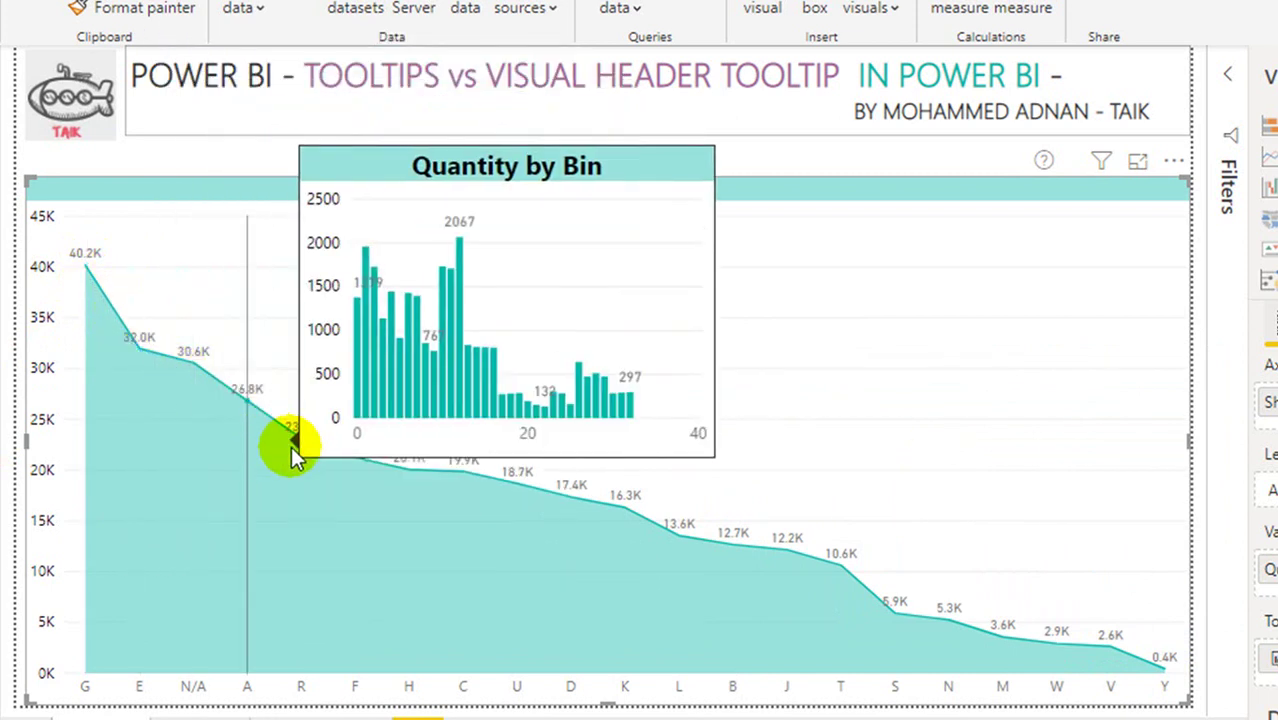
{"action": "mouse_move", "coordinate": [308, 442]}
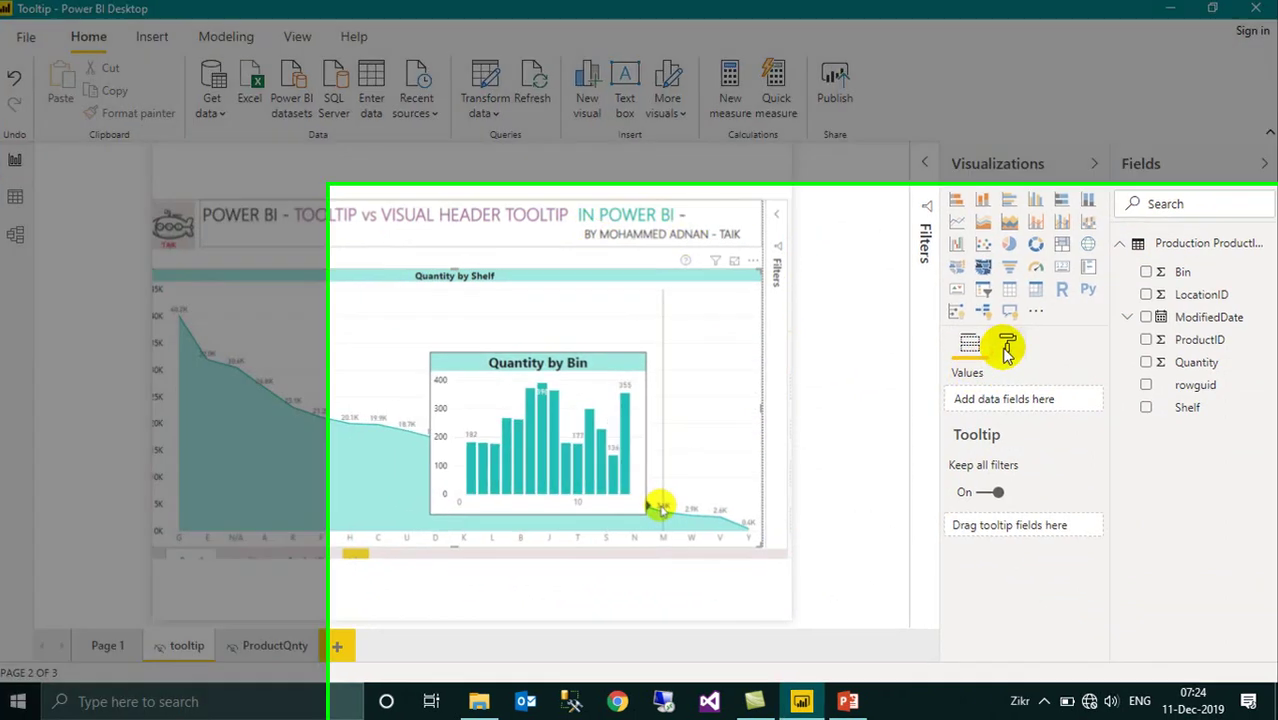
- Try Normal and Fit for the tooltip page's background image fit, settling on Fill
{"action": "left_click", "coordinate": [1007, 347]}
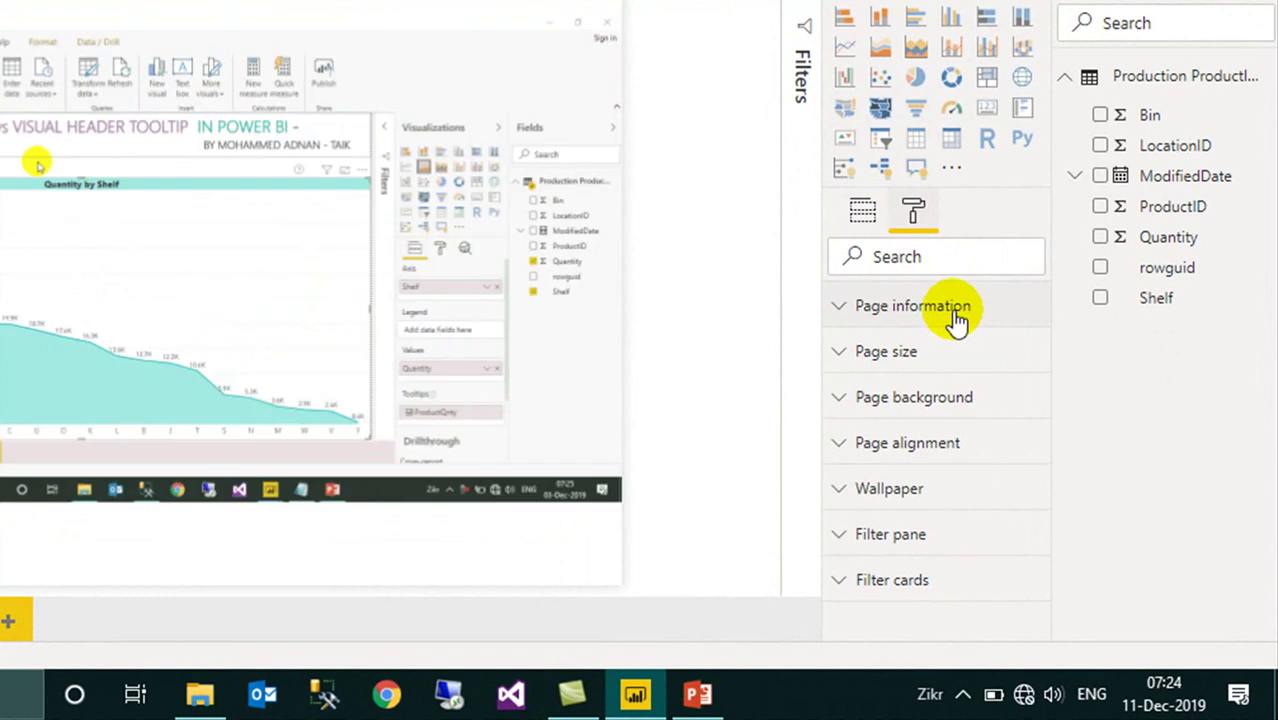
{"action": "left_click", "coordinate": [956, 396]}
{"action": "scroll", "coordinate": [957, 400], "scroll_direction": "down", "scroll_amount": 1}
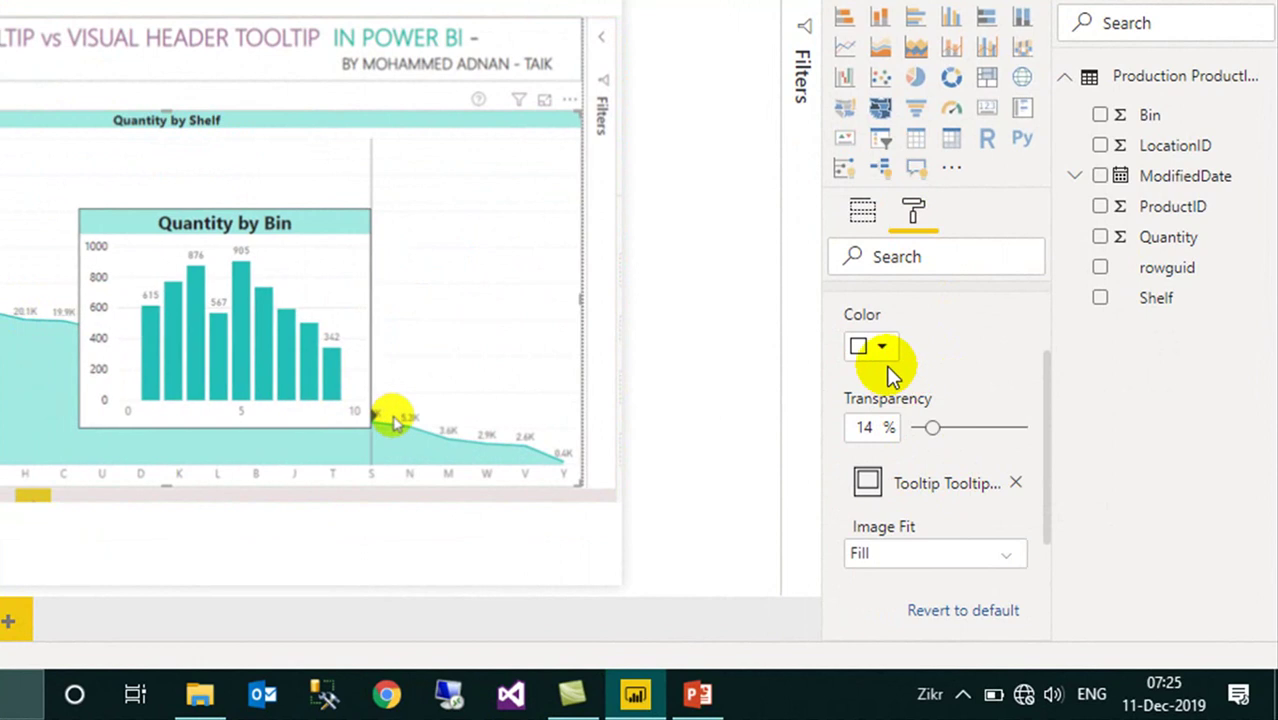
{"action": "scroll", "coordinate": [927, 519], "scroll_direction": "down", "scroll_amount": 2}
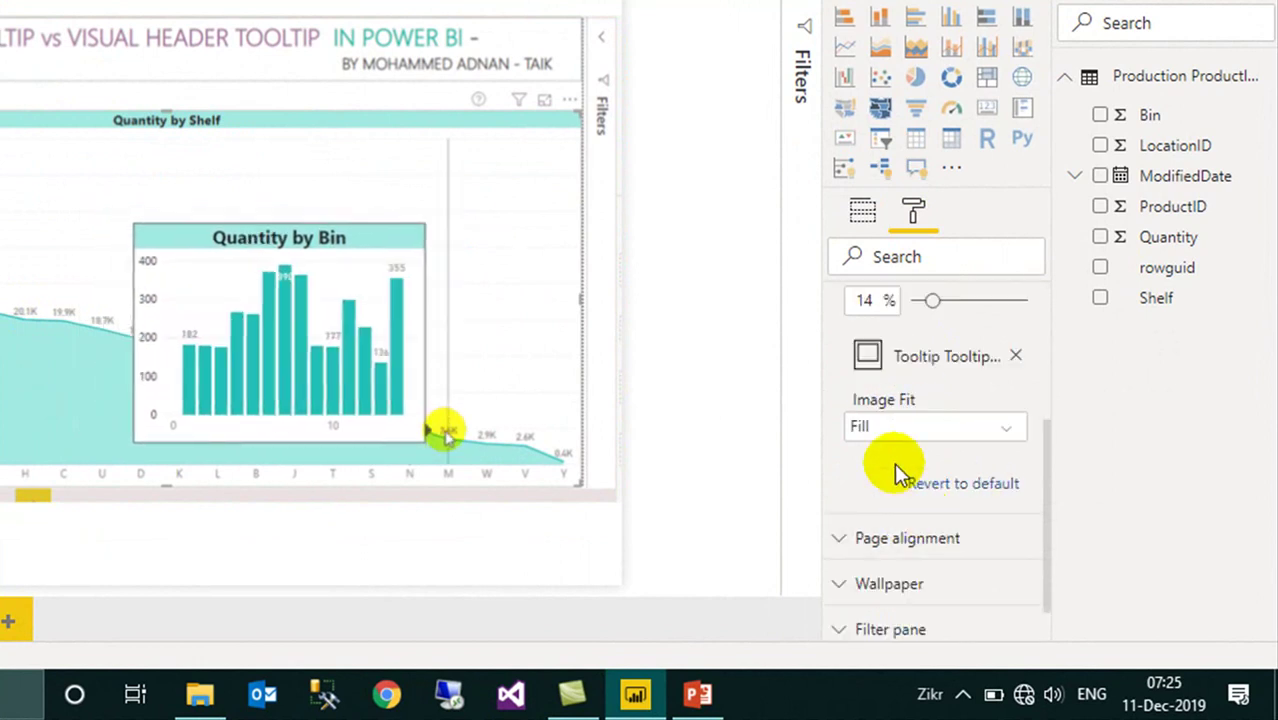
{"action": "left_click", "coordinate": [922, 428]}
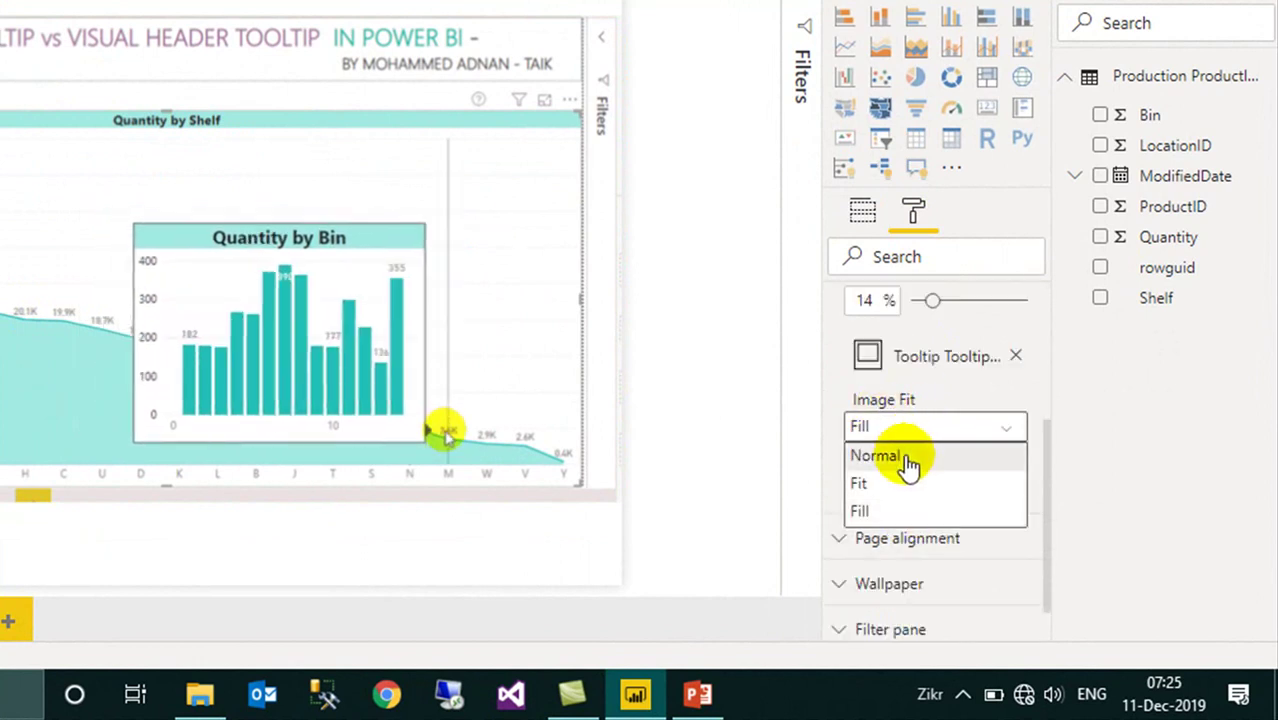
{"action": "left_click", "coordinate": [907, 458]}
{"action": "left_click", "coordinate": [907, 448]}
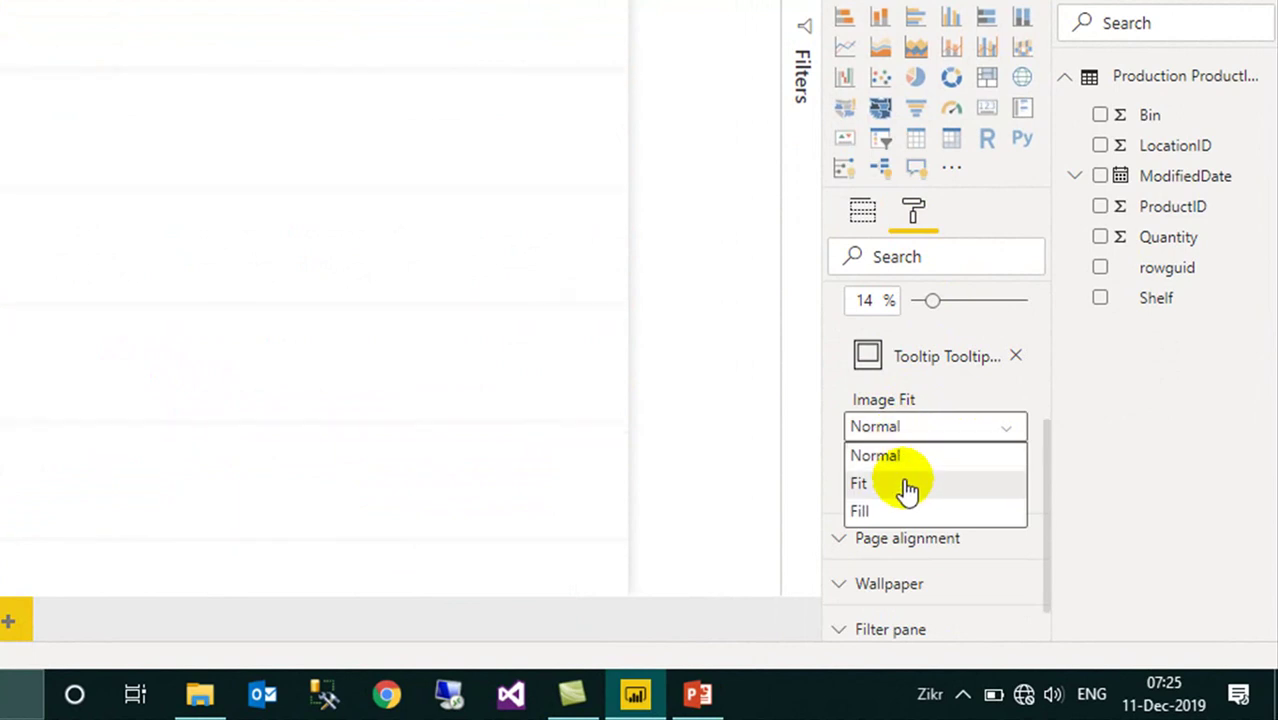
{"action": "left_click", "coordinate": [904, 483]}
{"action": "left_click", "coordinate": [930, 428]}
{"action": "left_click", "coordinate": [890, 511]}
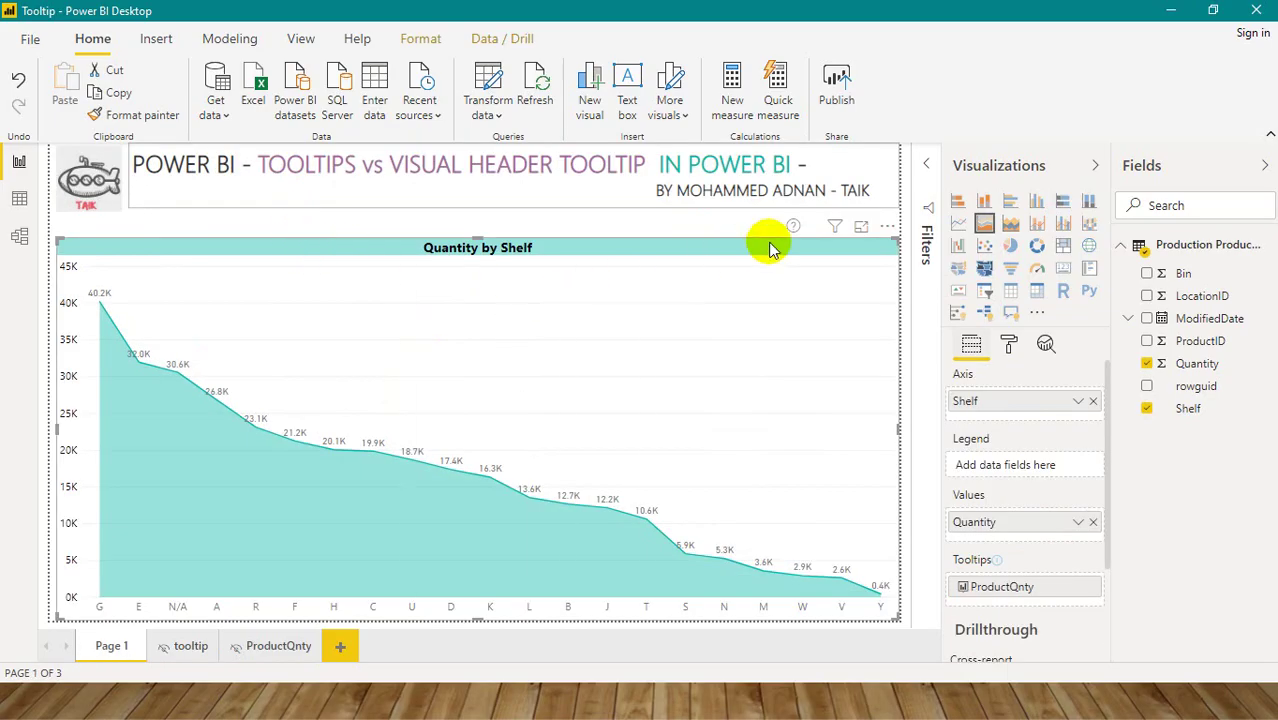
- Expand the Quantity by Shelf chart's Visual header settings down to the Visual header tooltip card
{"action": "mouse_move", "coordinate": [795, 240]}
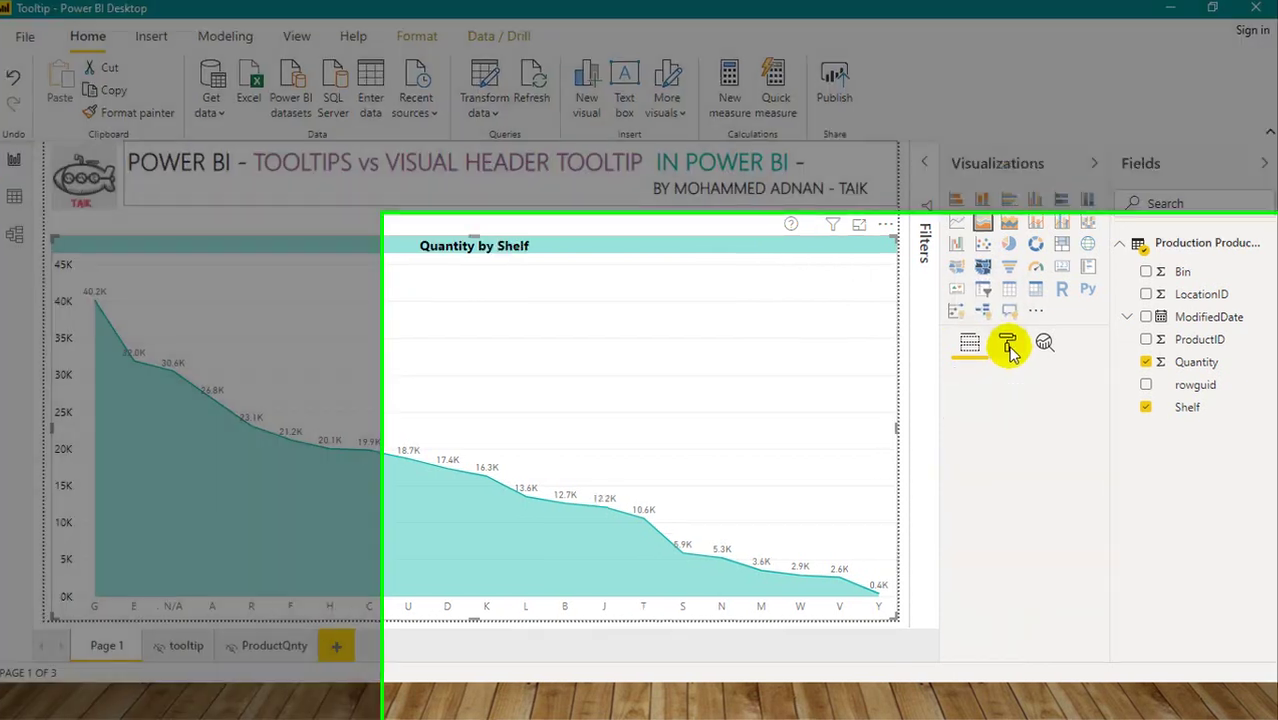
{"action": "left_click", "coordinate": [1008, 345]}
{"action": "scroll", "coordinate": [992, 452], "scroll_direction": "down", "scroll_amount": 5}
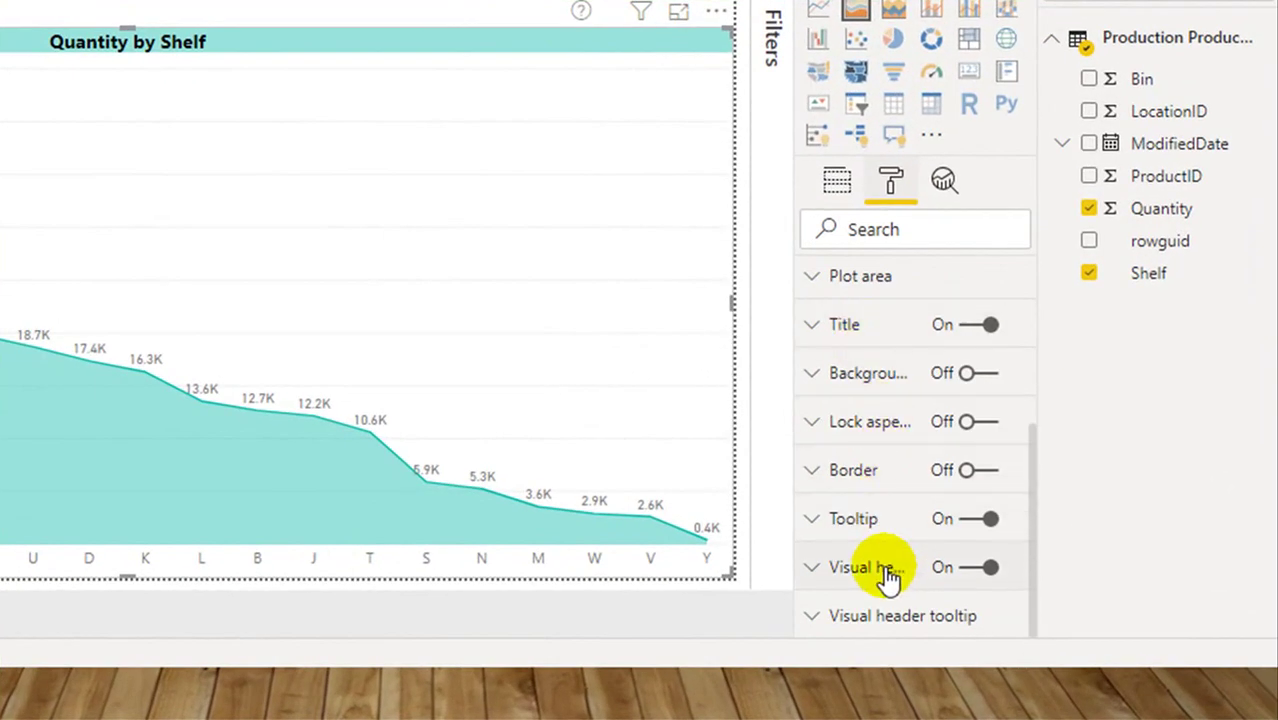
{"action": "left_click", "coordinate": [887, 570]}
{"action": "scroll", "coordinate": [930, 526], "scroll_direction": "down", "scroll_amount": 5}
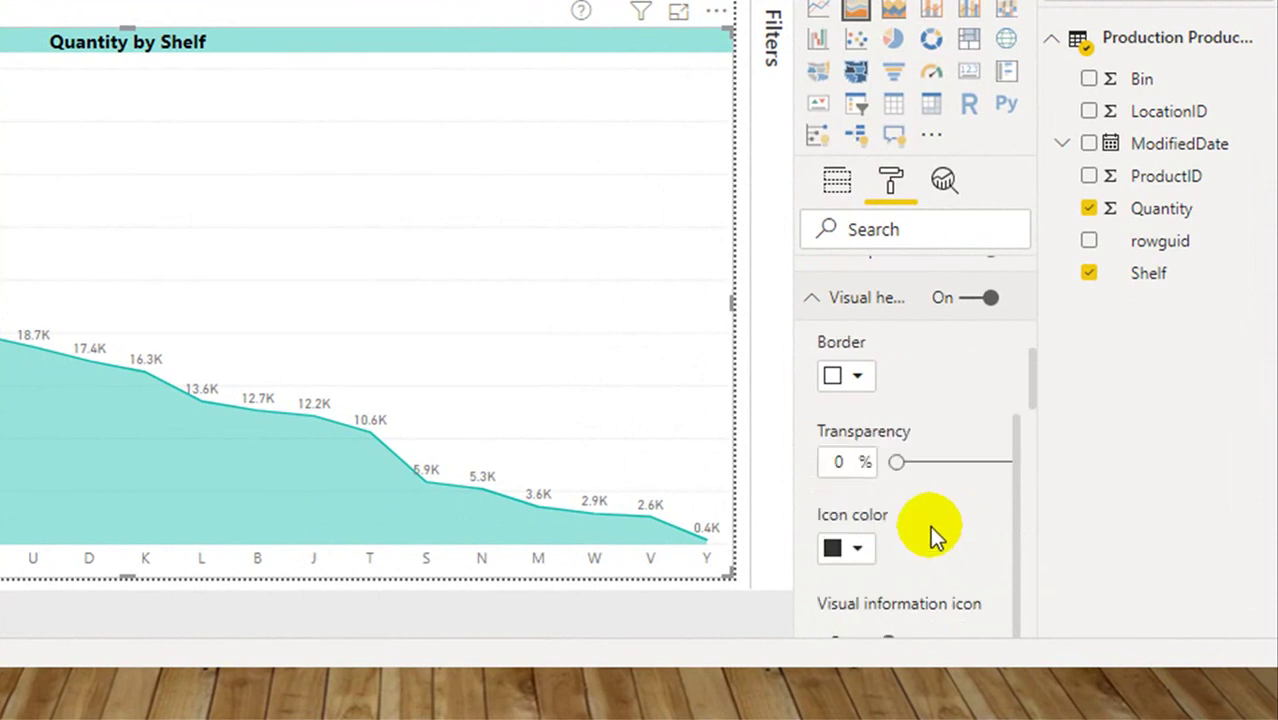
{"action": "scroll", "coordinate": [937, 520], "scroll_direction": "down", "scroll_amount": 3}
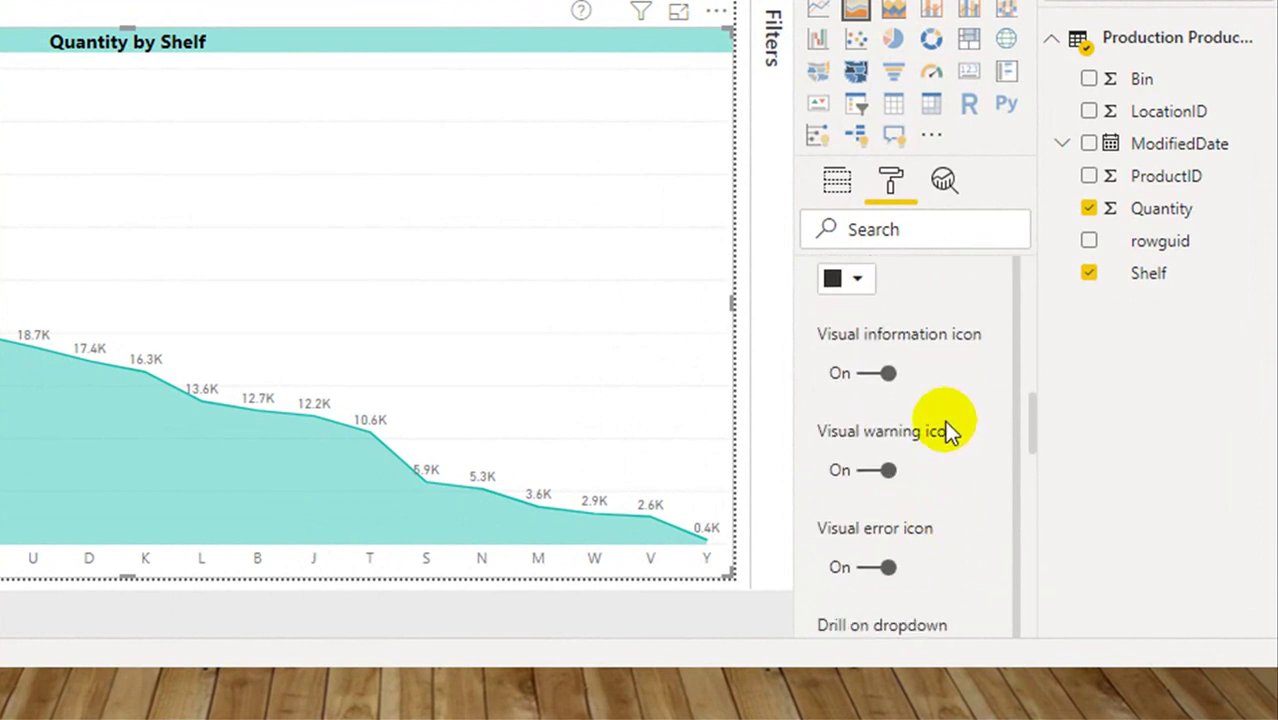
{"action": "scroll", "coordinate": [945, 420], "scroll_direction": "down", "scroll_amount": 5}
{"action": "scroll", "coordinate": [945, 420], "scroll_direction": "down", "scroll_amount": 10}
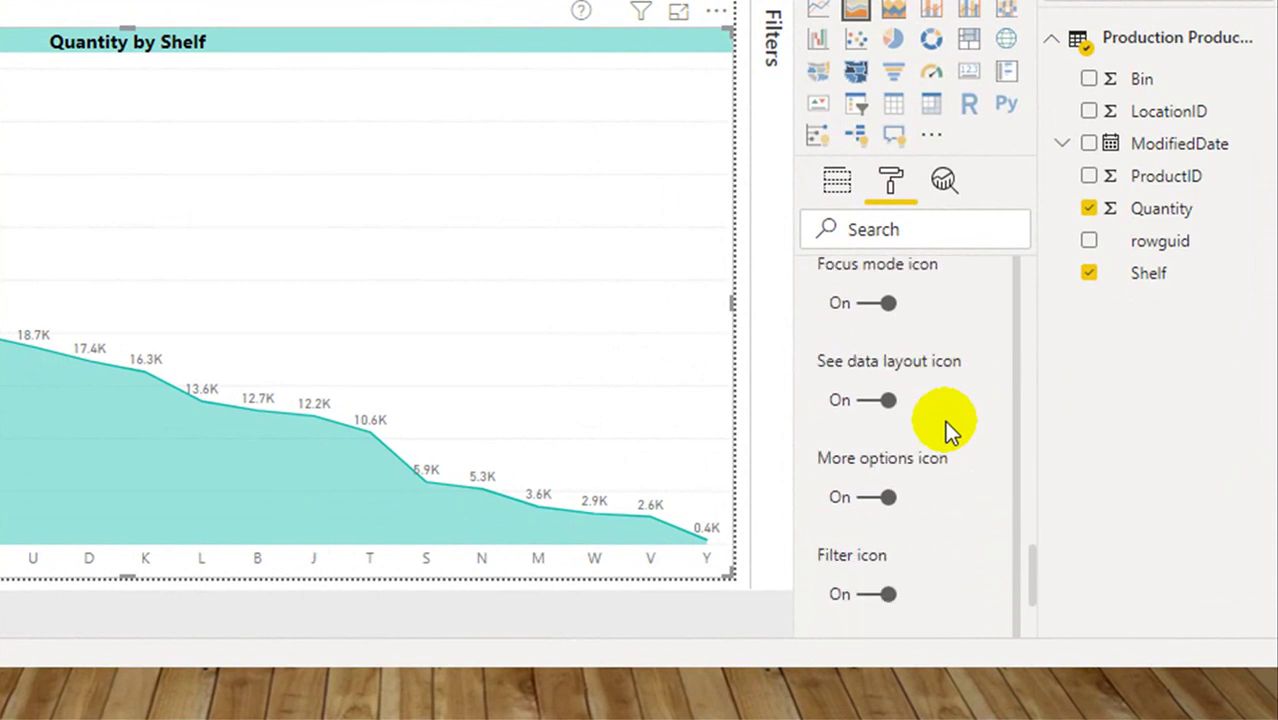
{"action": "scroll", "coordinate": [945, 420], "scroll_direction": "down", "scroll_amount": 4}
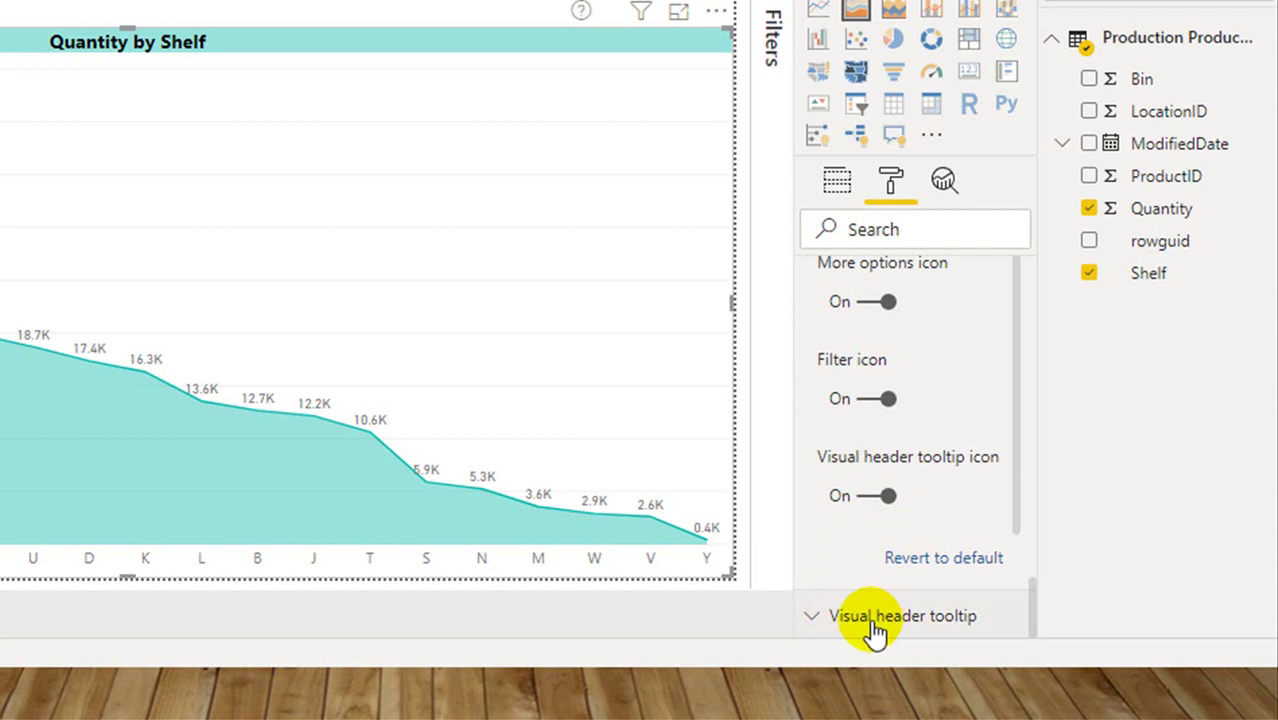
- Set the chart's Visual header tooltip report page to 'tooltip'
{"action": "left_click", "coordinate": [956, 612]}
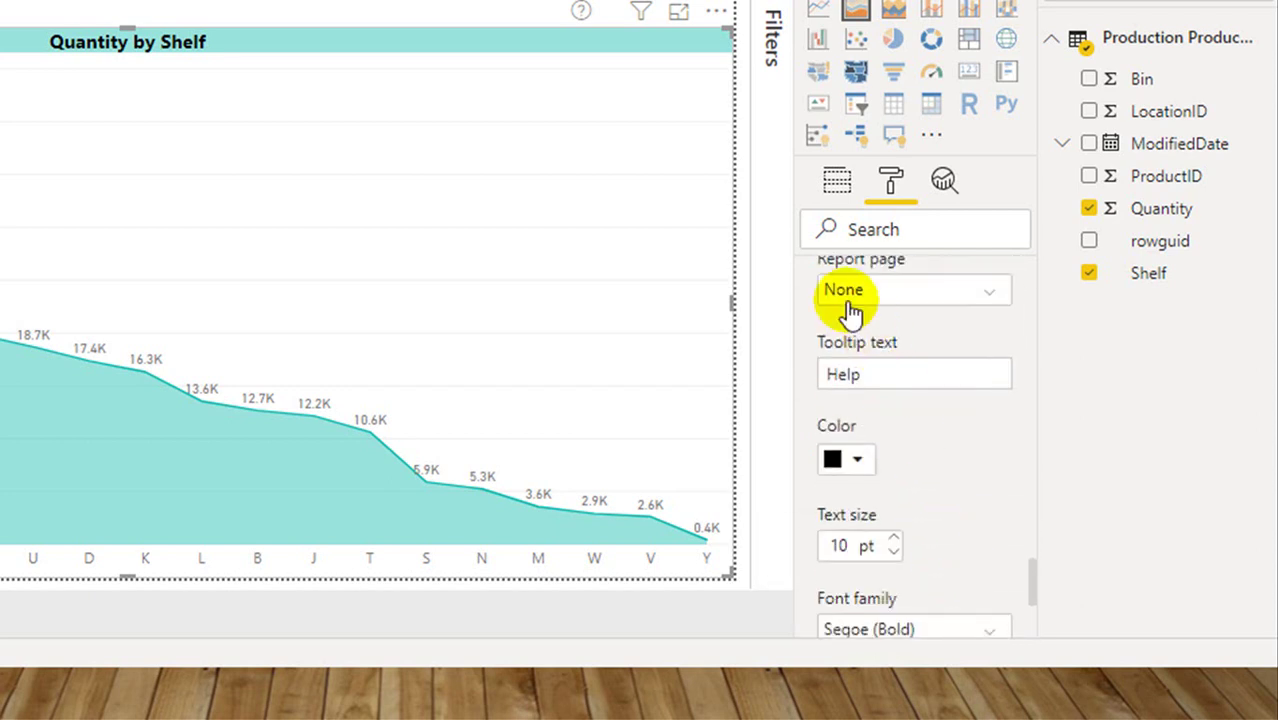
{"action": "scroll", "coordinate": [870, 340], "scroll_direction": "up", "scroll_amount": 2}
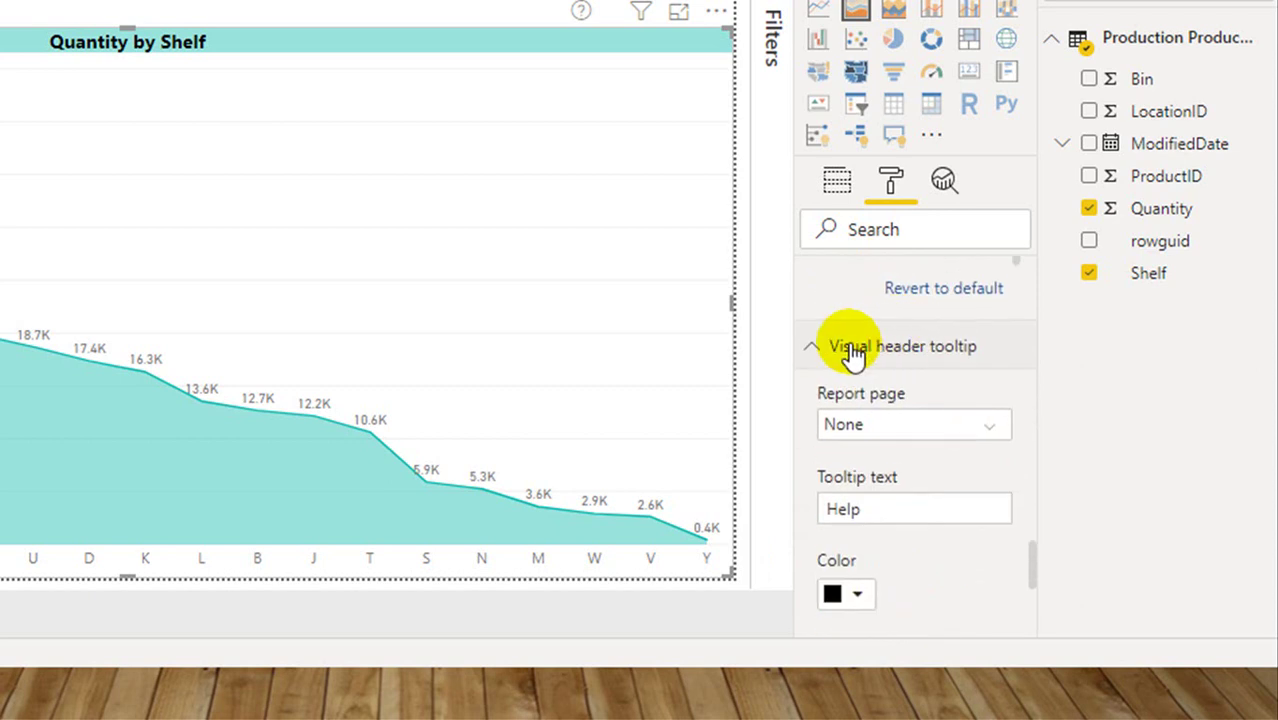
{"action": "left_click", "coordinate": [922, 432]}
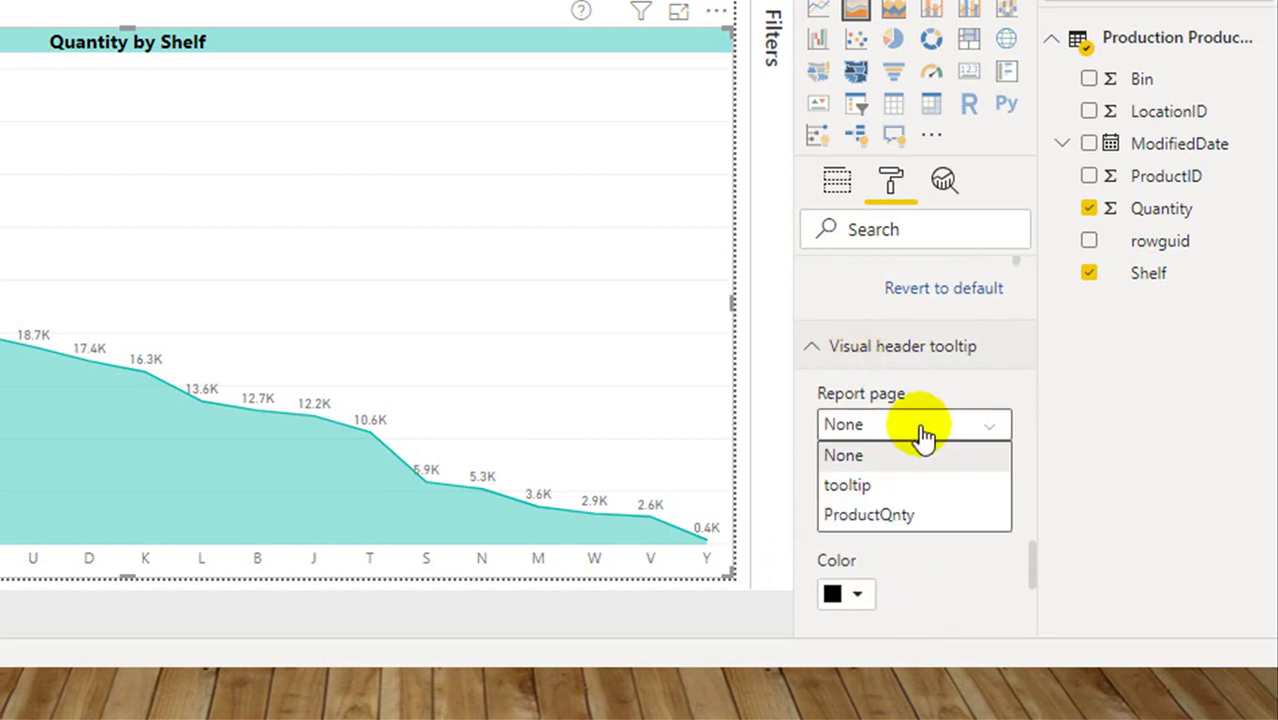
{"action": "left_click", "coordinate": [897, 490]}
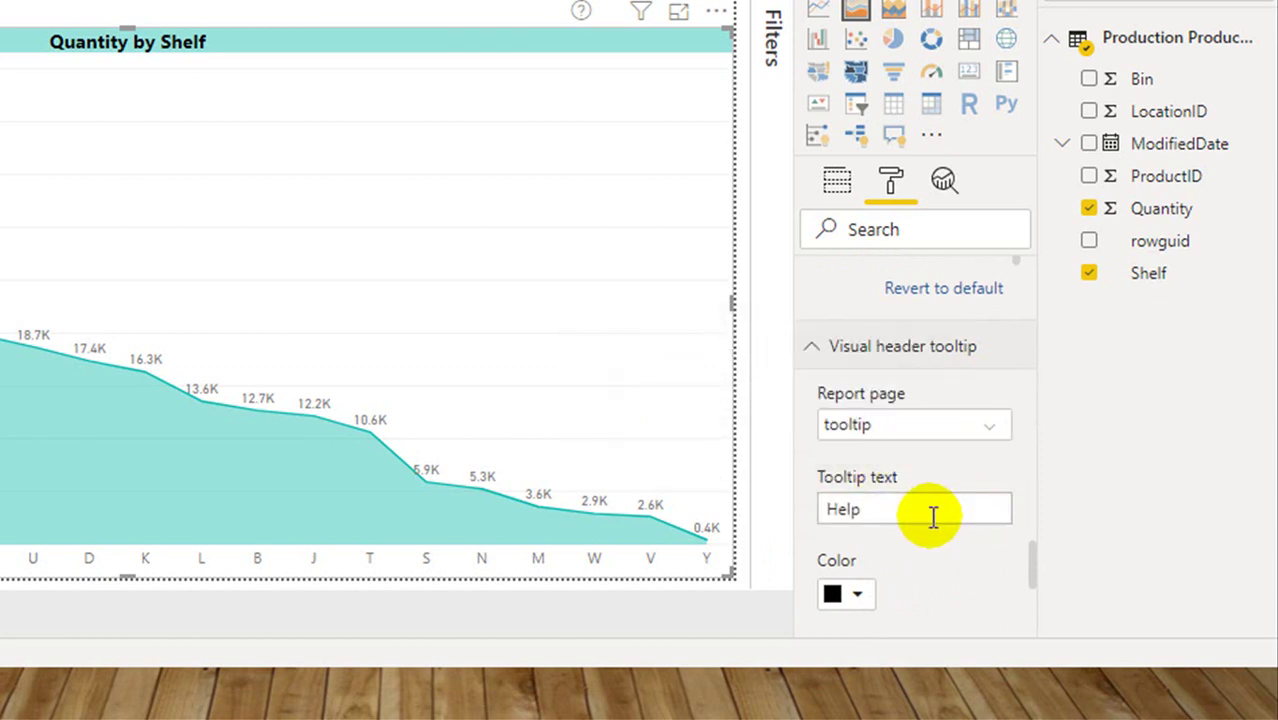
{"action": "scroll", "coordinate": [930, 510], "scroll_direction": "down", "scroll_amount": 1}
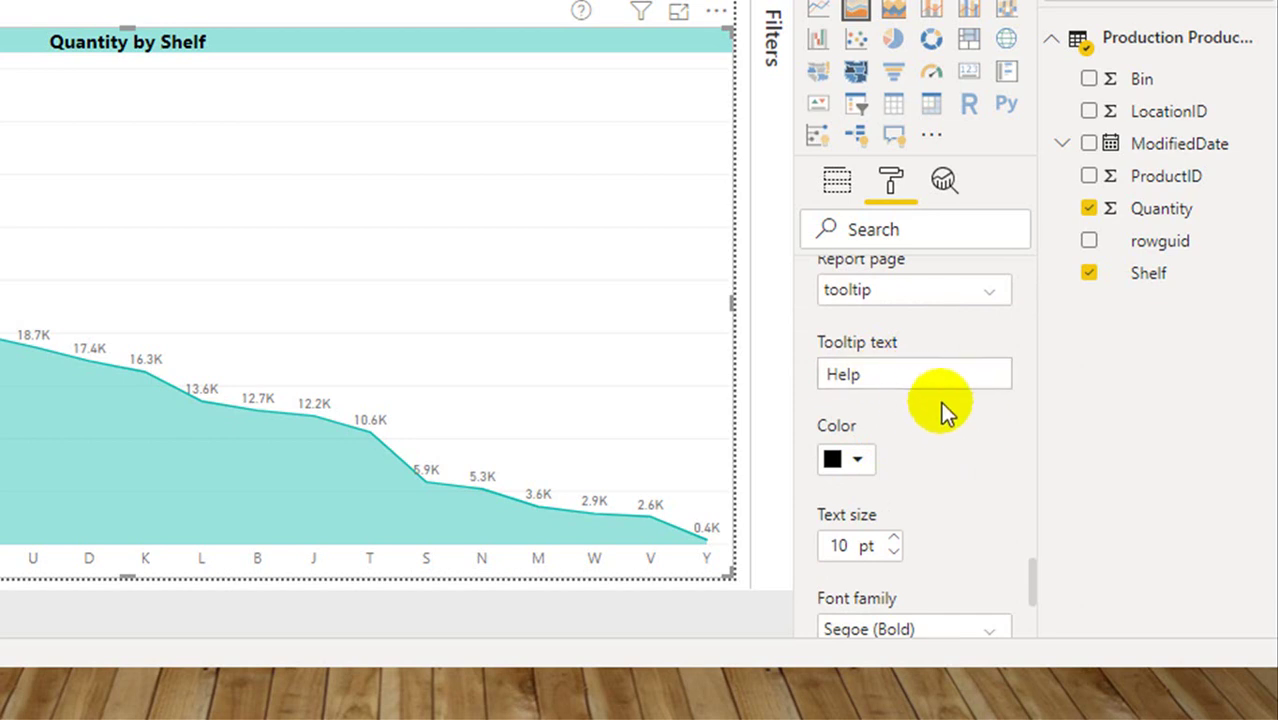
{"action": "scroll", "coordinate": [930, 420], "scroll_direction": "down", "scroll_amount": 1}
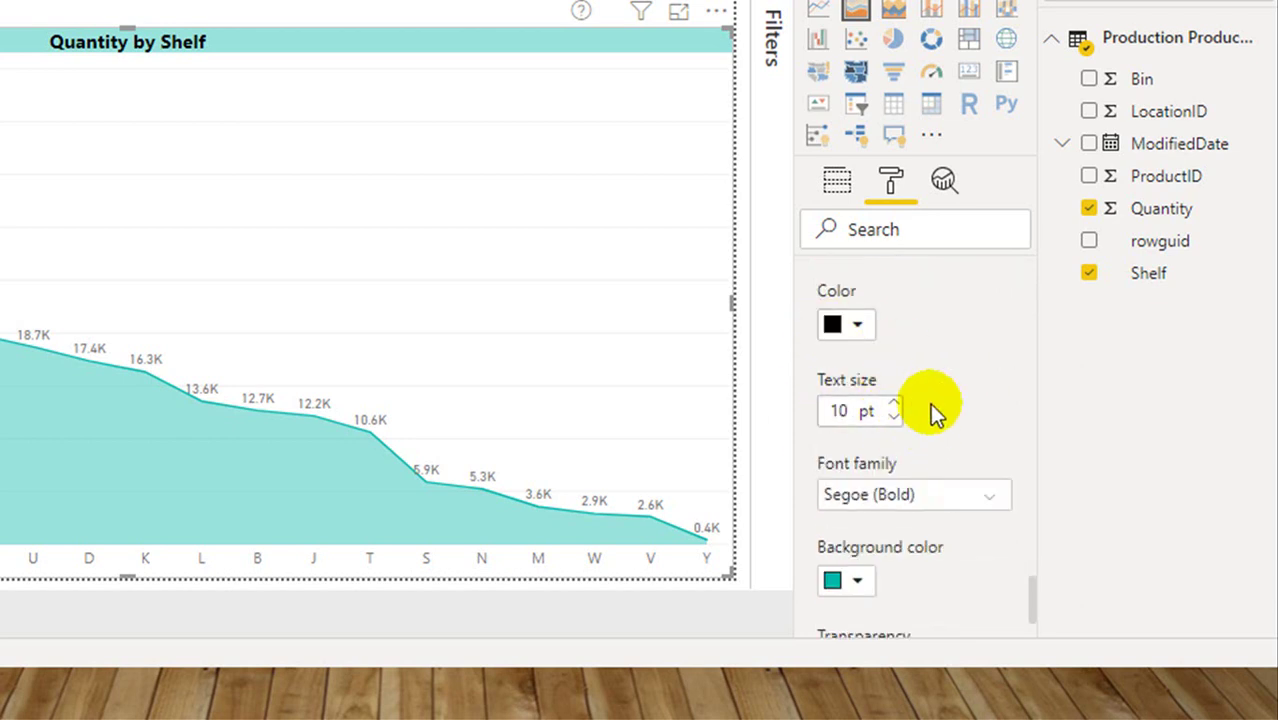
{"action": "scroll", "coordinate": [929, 454], "scroll_direction": "down", "scroll_amount": 1}
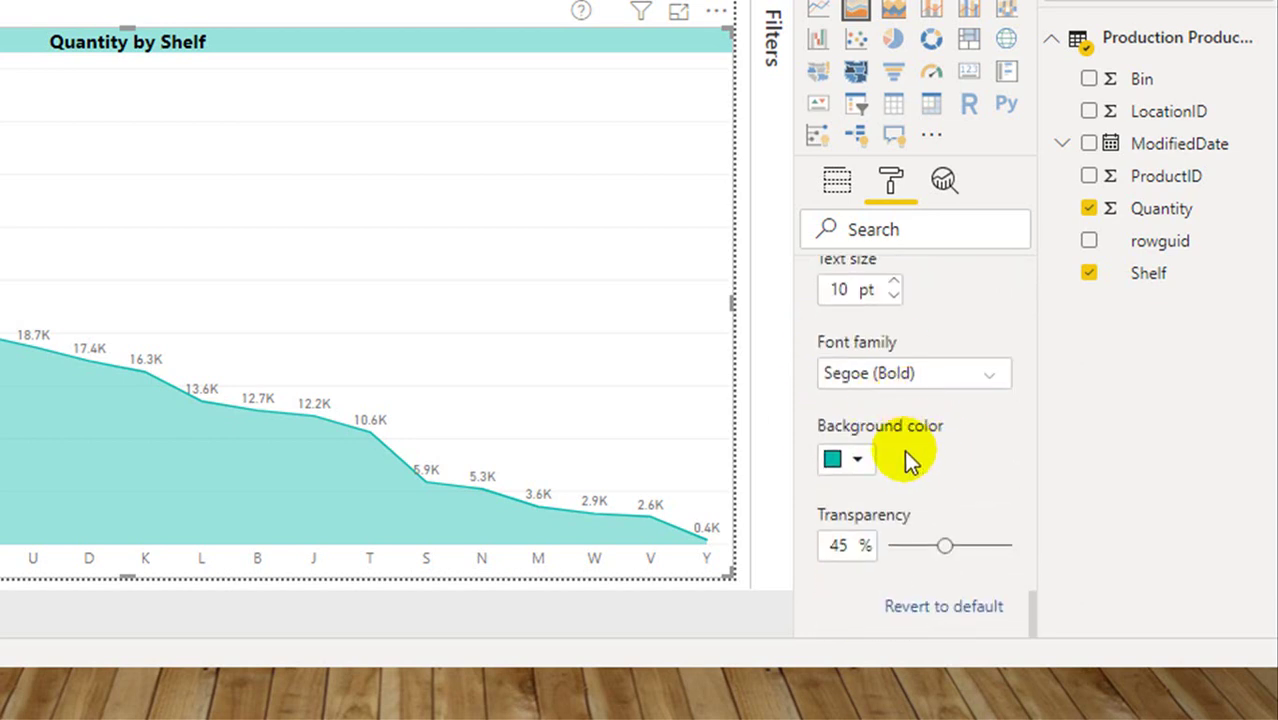
{"action": "scroll", "coordinate": [890, 515], "scroll_direction": "up", "scroll_amount": 2}
{"action": "scroll", "coordinate": [895, 505], "scroll_direction": "up", "scroll_amount": 2}
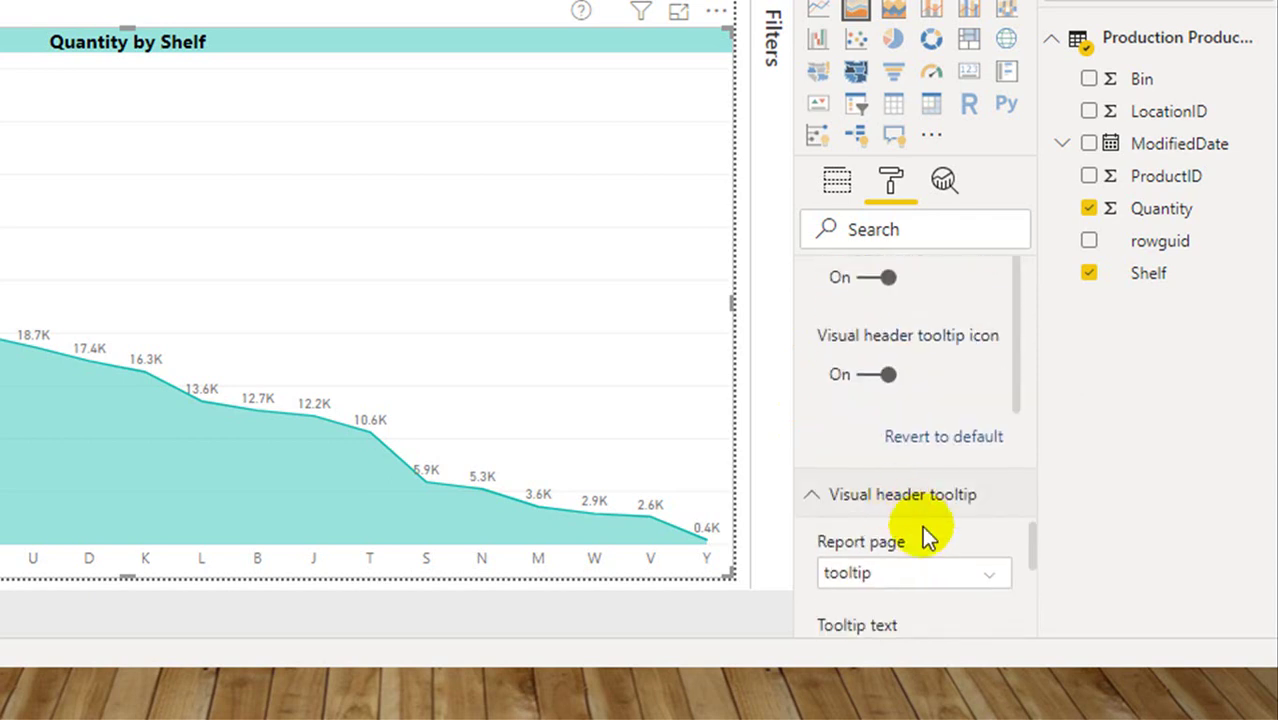
{"action": "scroll", "coordinate": [916, 553], "scroll_direction": "down", "scroll_amount": 1}
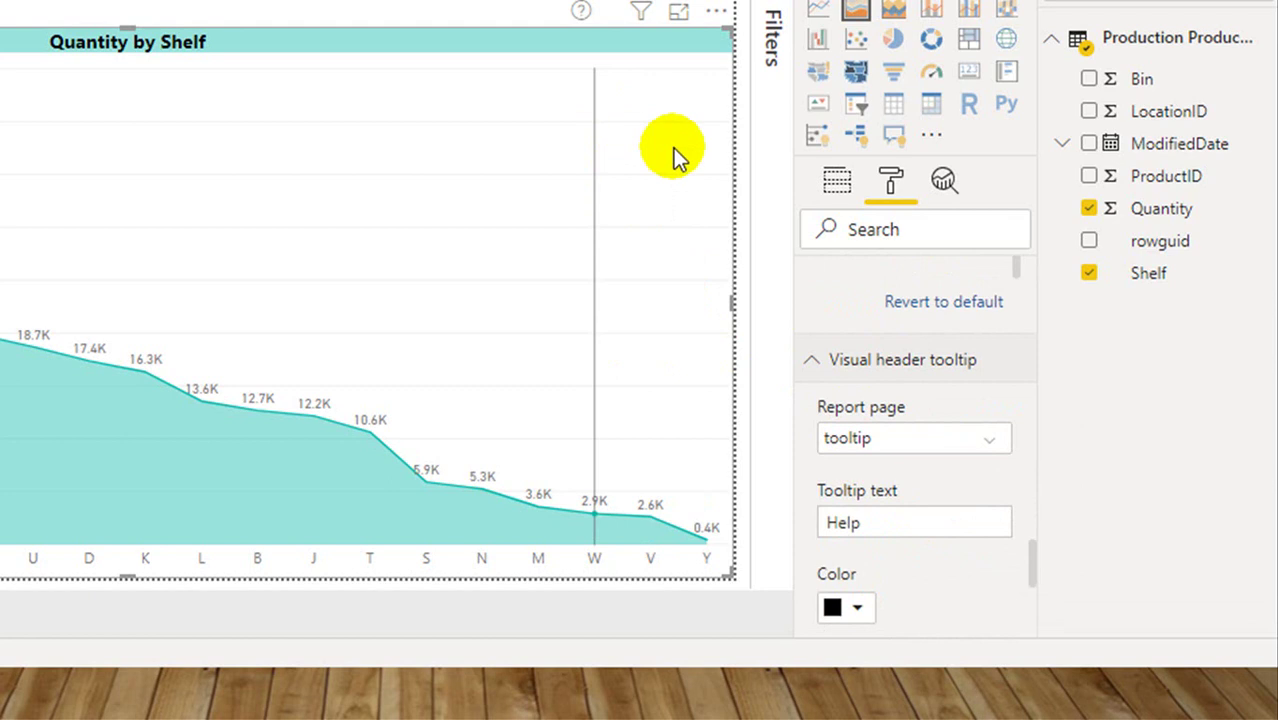
- Collapse the Visual header tooltip card and preview the header's '?' icon tooltip
{"action": "left_click", "coordinate": [851, 362]}
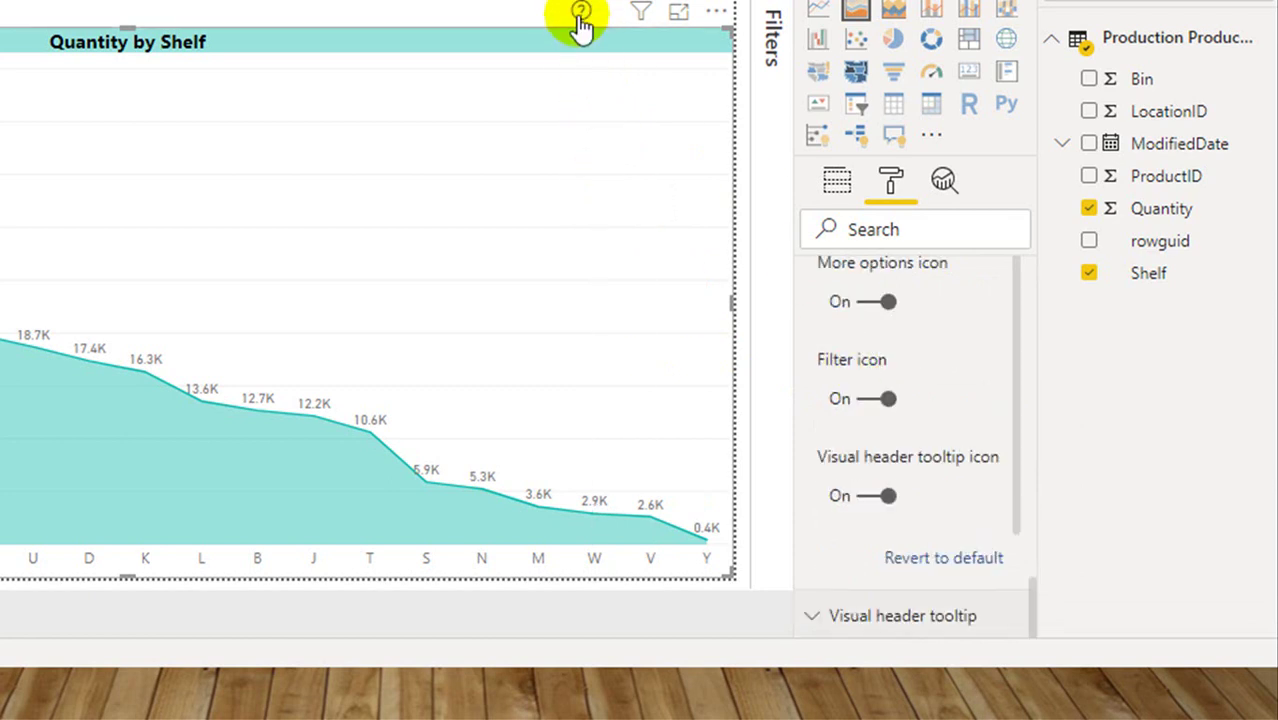
{"action": "mouse_move", "coordinate": [580, 24]}
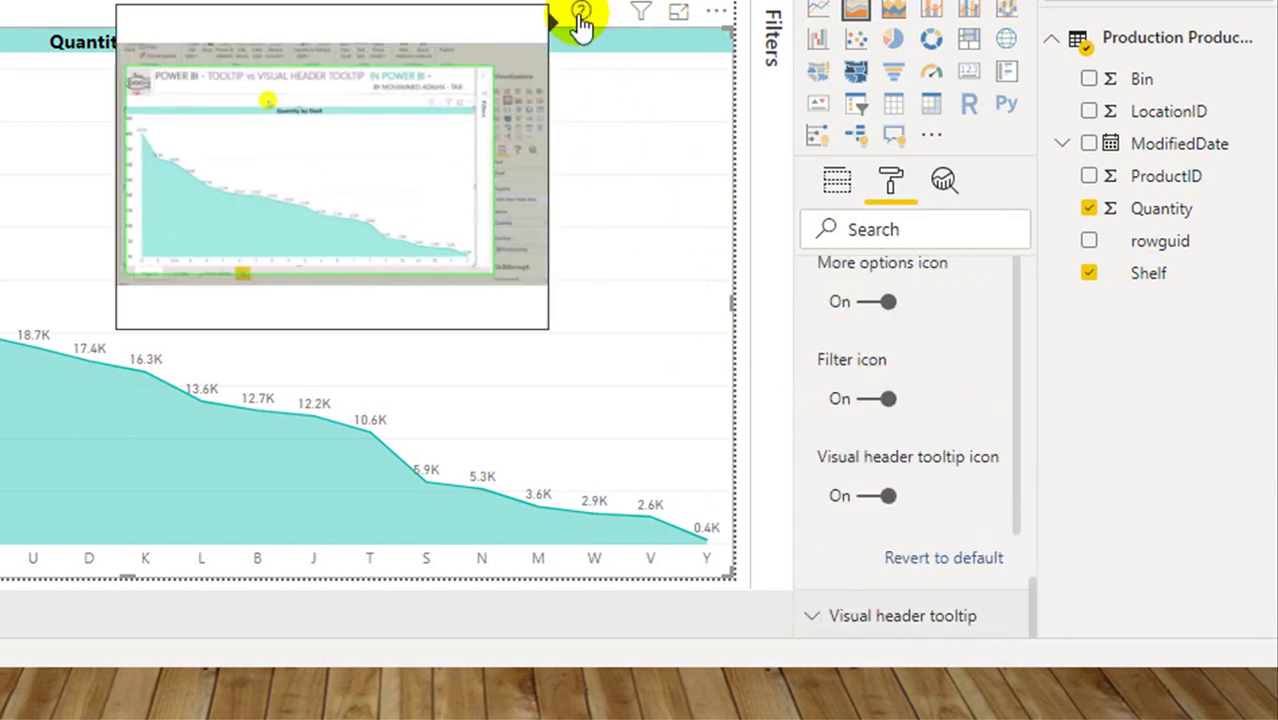